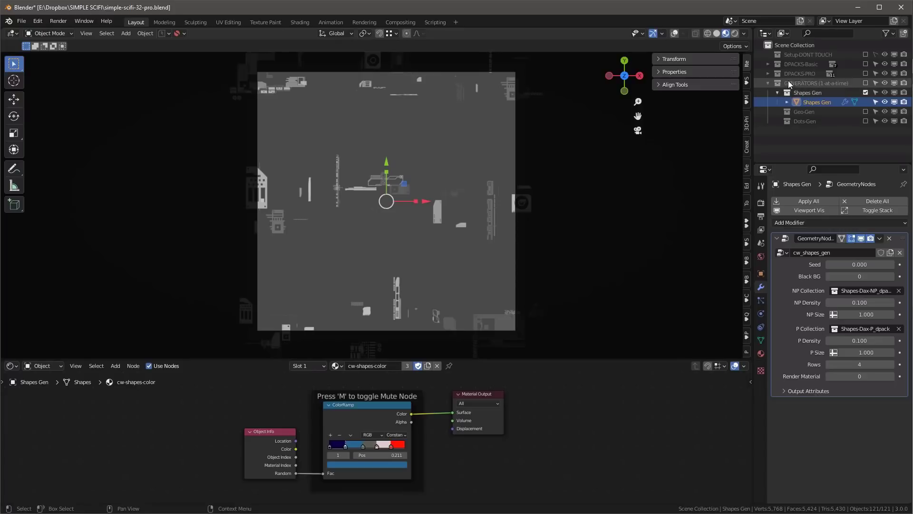
pyautogui.click(770, 73)
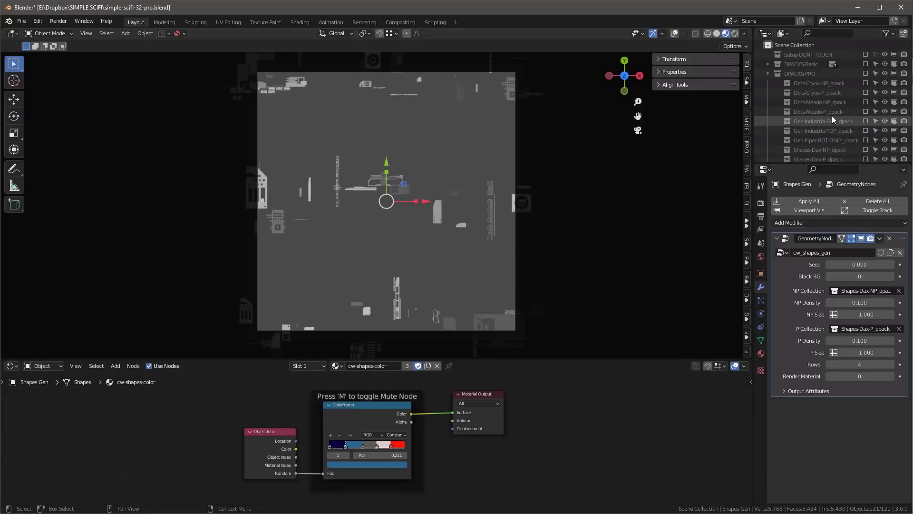
pyautogui.click(767, 74)
pyautogui.click(767, 64)
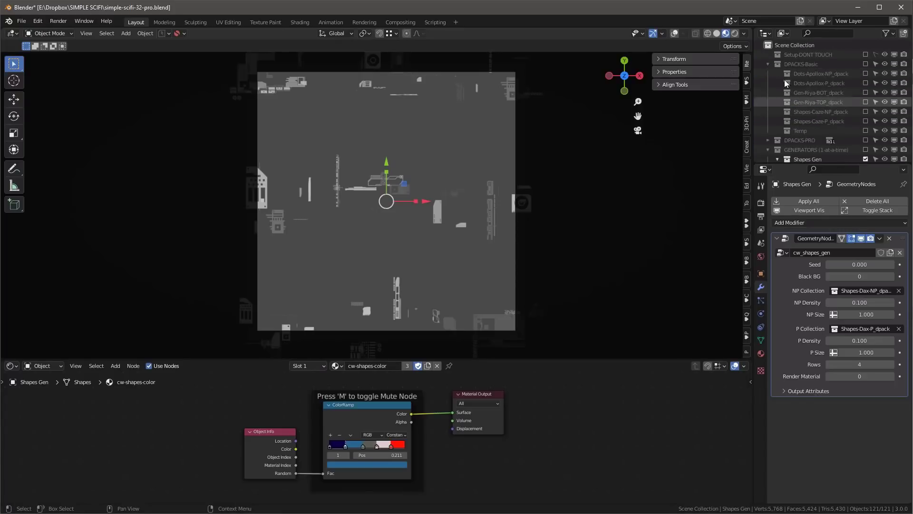
pyautogui.click(767, 64)
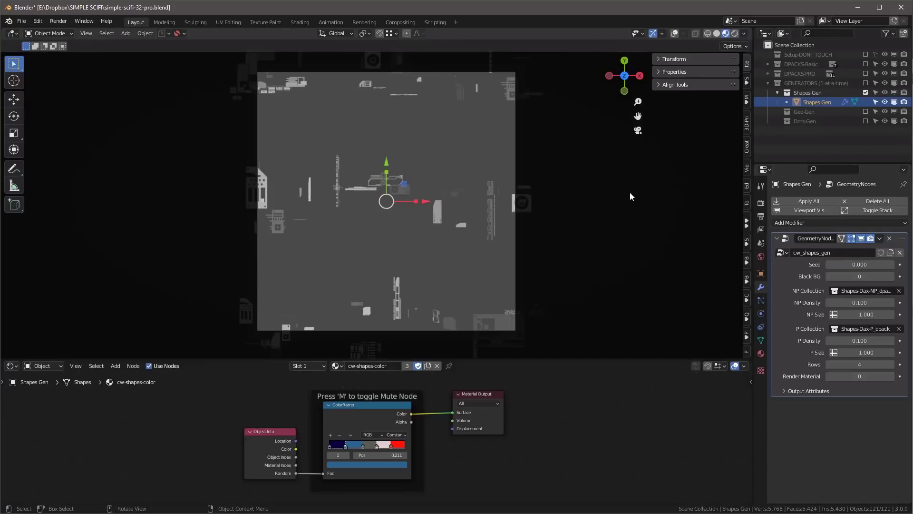
pyautogui.click(675, 34)
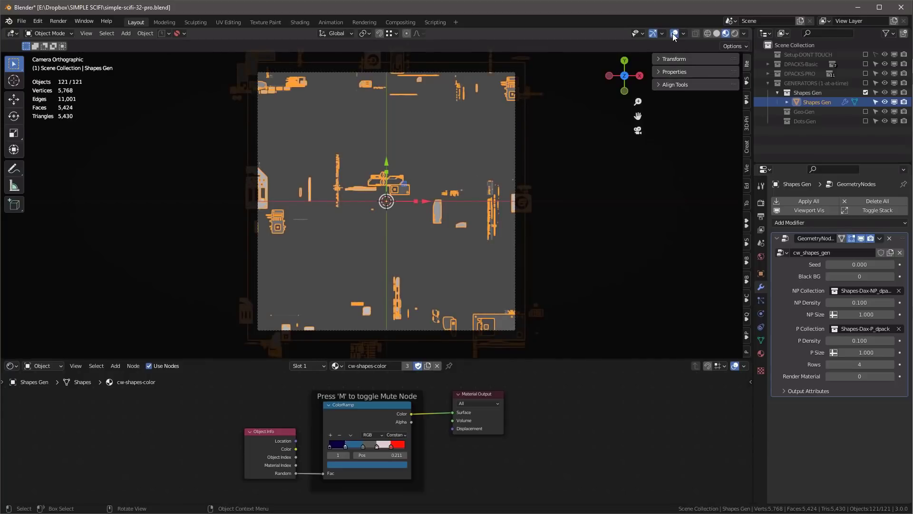
pyautogui.click(674, 33)
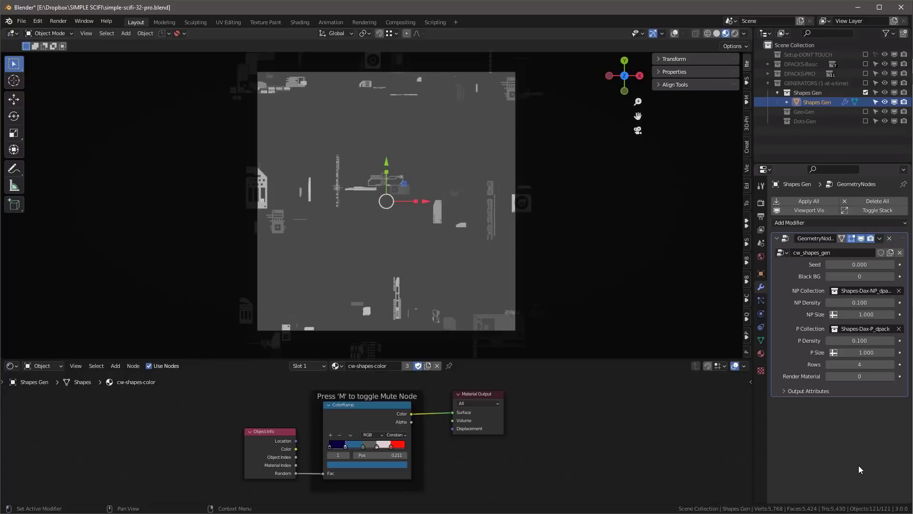
# - Switch the generator background to black, leaving NP Collection unchanged
pyautogui.moveTo(859, 276)
pyautogui.mouseDown()
pyautogui.moveTo(870, 276)
pyautogui.moveTo(859, 276)
pyautogui.mouseUp()
pyautogui.click(860, 291)
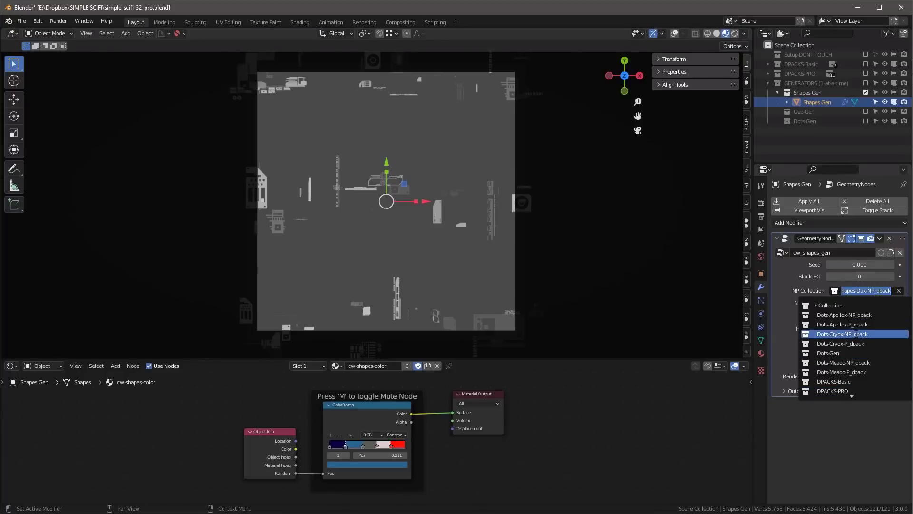
pyautogui.scroll(-9, 860, 376)
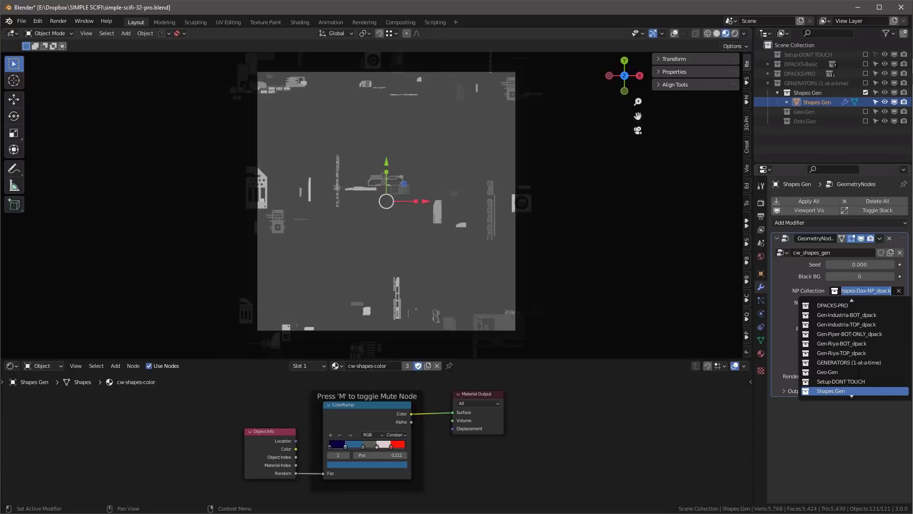
pyautogui.click(784, 282)
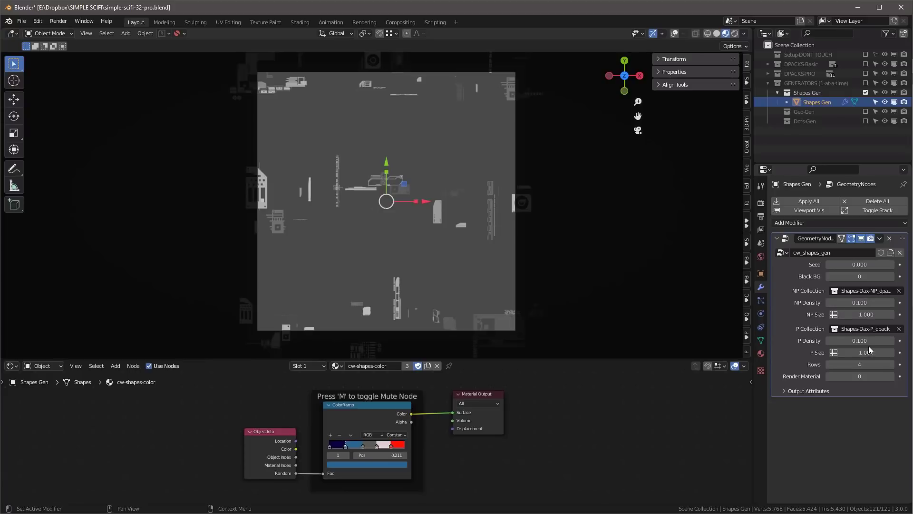
# - Set P Density to 0 and raise NP Density to 0.400
pyautogui.moveTo(866, 341); pyautogui.dragTo(851, 340)
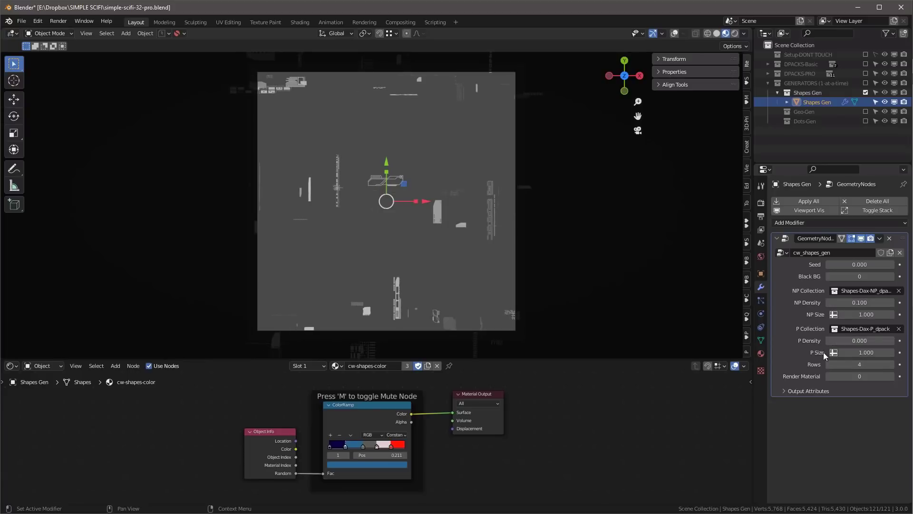
pyautogui.moveTo(853, 303); pyautogui.dragTo(890, 314)
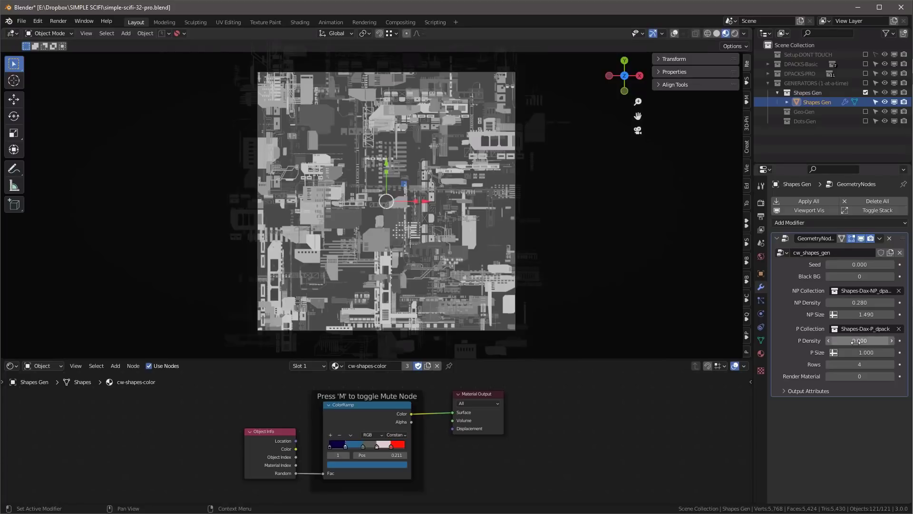
pyautogui.moveTo(860, 303)
pyautogui.mouseDown()
pyautogui.moveTo(880, 303)
pyautogui.moveTo(846, 314)
pyautogui.moveTo(866, 314)
pyautogui.mouseUp()
# - Choose Shapes-Caze-P_dpack as the P Collection
pyautogui.click(837, 329)
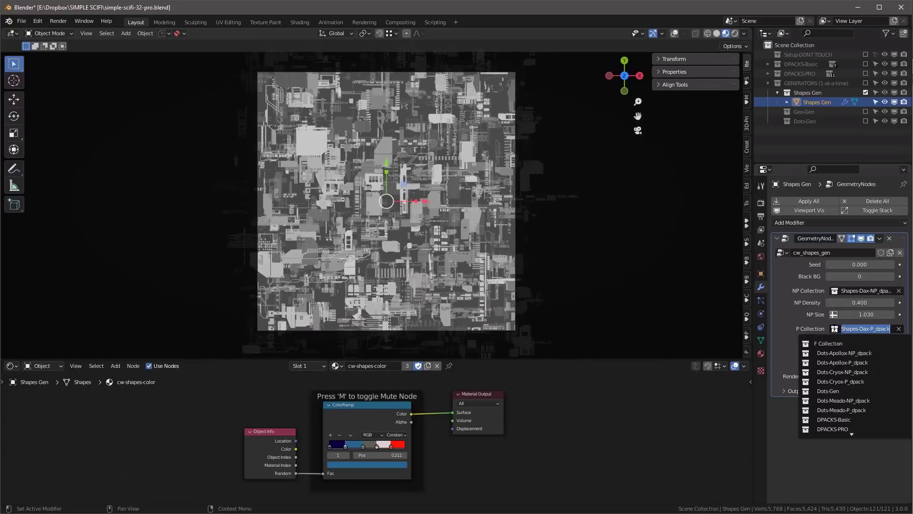
pyautogui.scroll(-10, 838, 410)
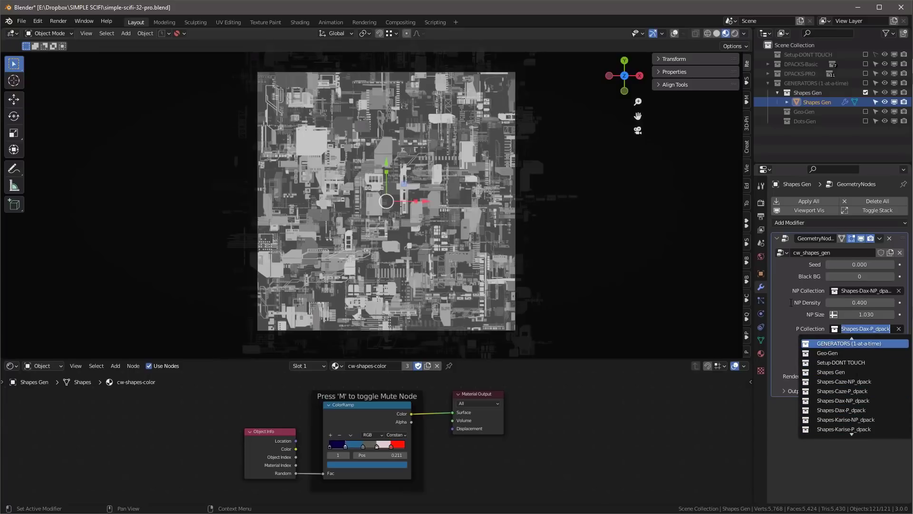
pyautogui.click(838, 391)
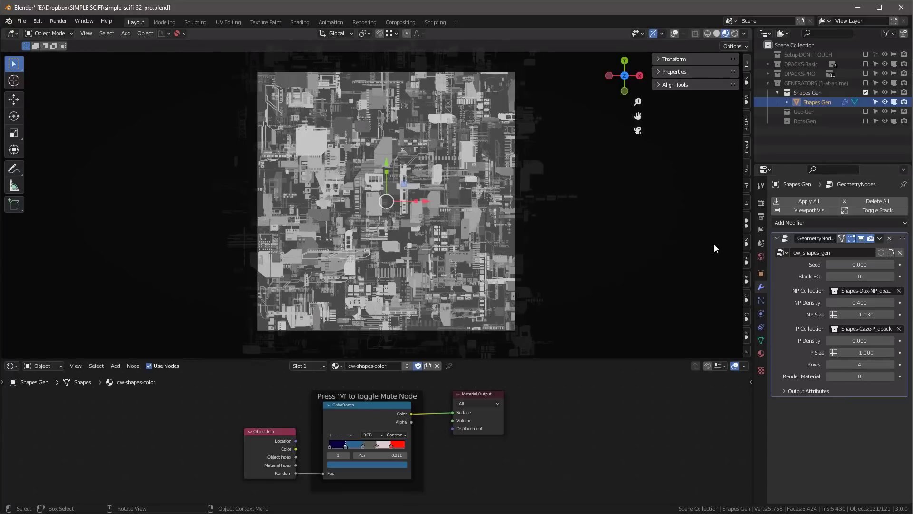
# - Raise P Density to 0.330 and P Size to 1.560, then orbit to inspect the plane
pyautogui.moveTo(859, 340); pyautogui.dragTo(875, 352)
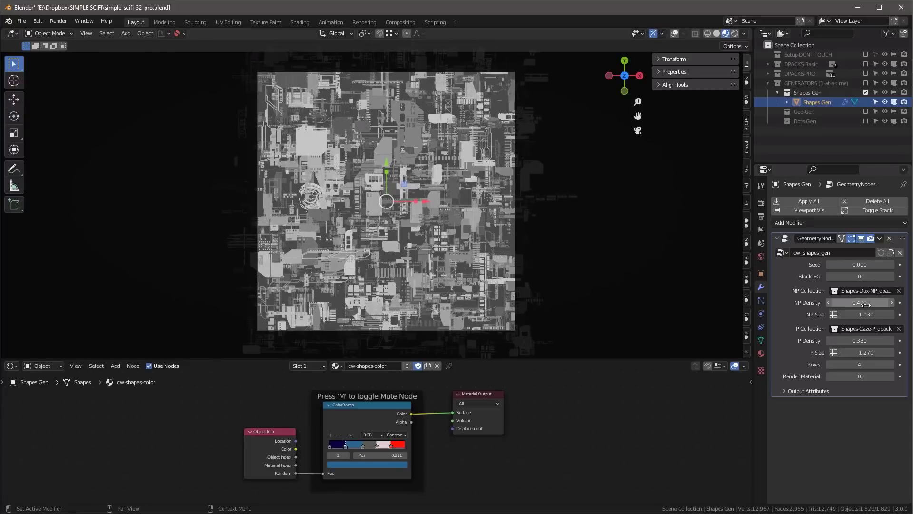
pyautogui.moveTo(859, 302); pyautogui.dragTo(837, 302)
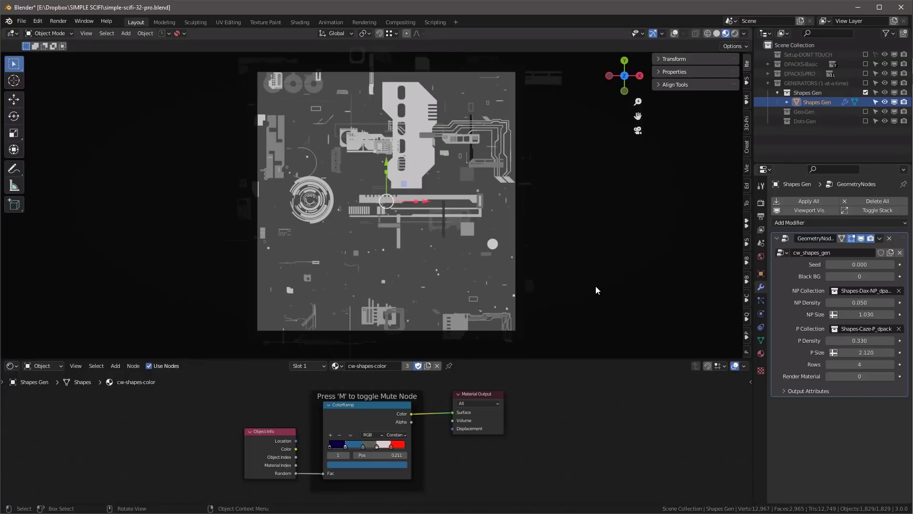
pyautogui.moveTo(596, 286); pyautogui.dragTo(571, 217, button='middle')
pyautogui.scroll(4, 408, 158)
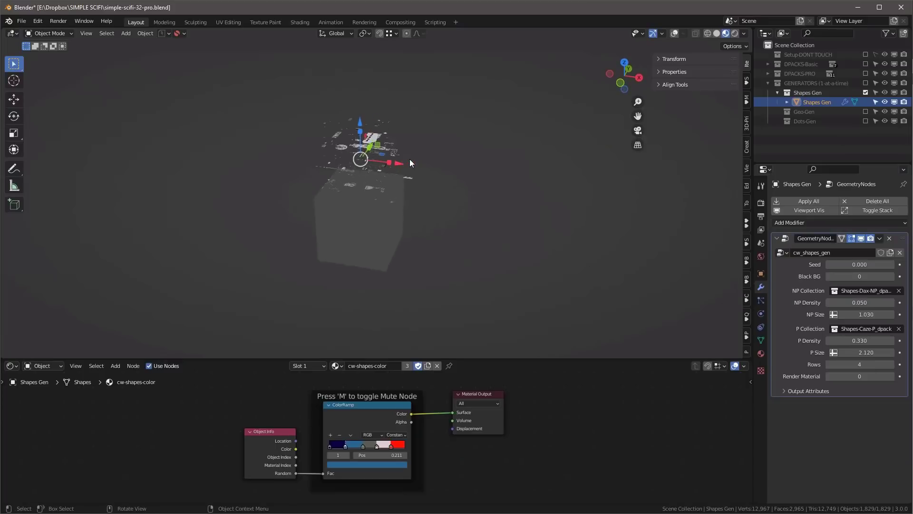
pyautogui.moveTo(433, 156); pyautogui.dragTo(415, 142, button='middle')
pyautogui.moveTo(866, 364)
pyautogui.mouseDown()
pyautogui.moveTo(849, 365)
pyautogui.moveTo(859, 364)
pyautogui.mouseUp()
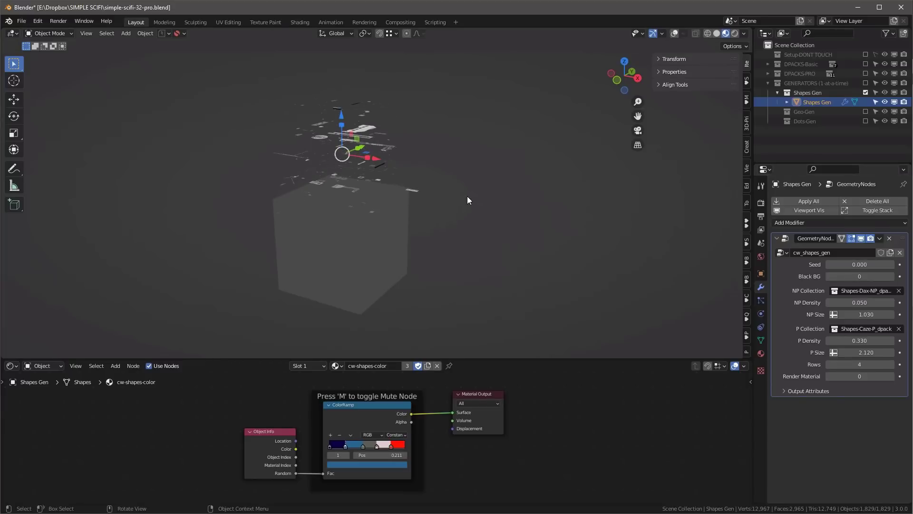
# - In camera view, raise NP Density and change the Seed to 8.180
pyautogui.press('KP_0')
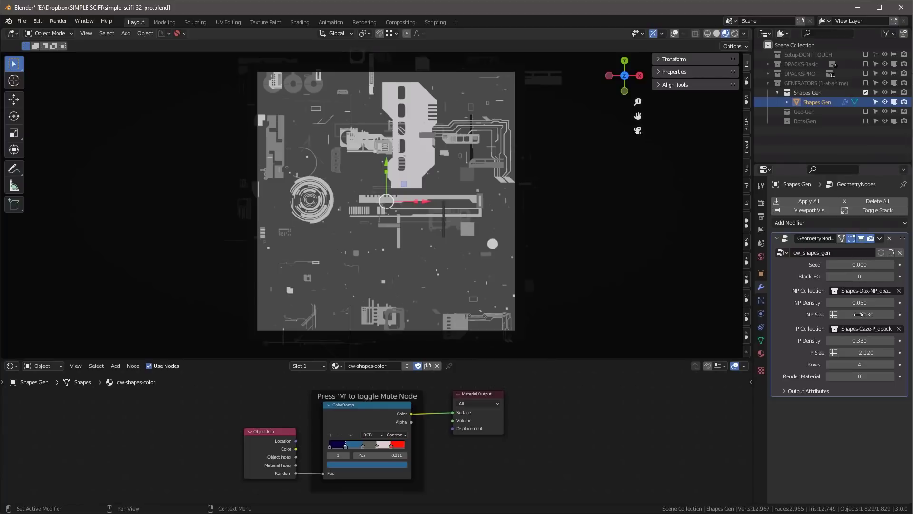
pyautogui.moveTo(860, 303); pyautogui.dragTo(912, 302)
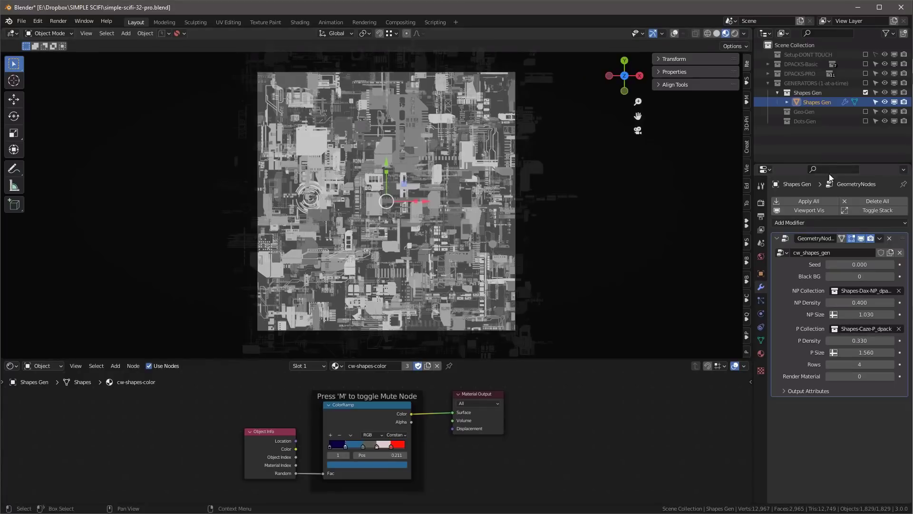
pyautogui.moveTo(859, 264); pyautogui.dragTo(882, 264)
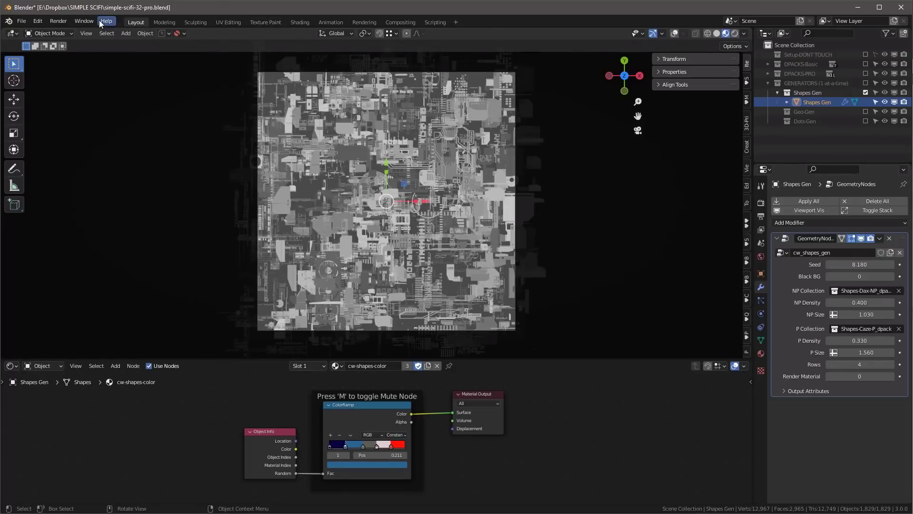
# - Render a still image of the greeble pattern, zoom it, and bring up Save As
pyautogui.click(58, 21)
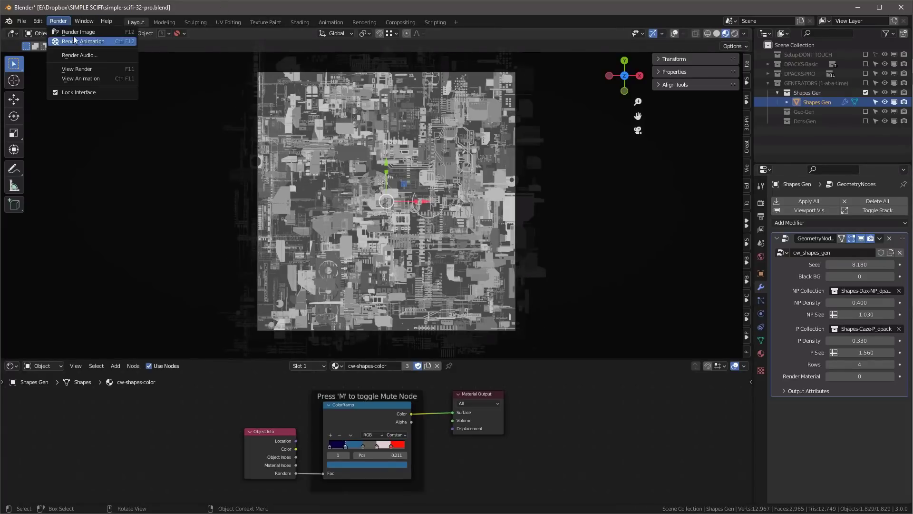
pyautogui.click(76, 30)
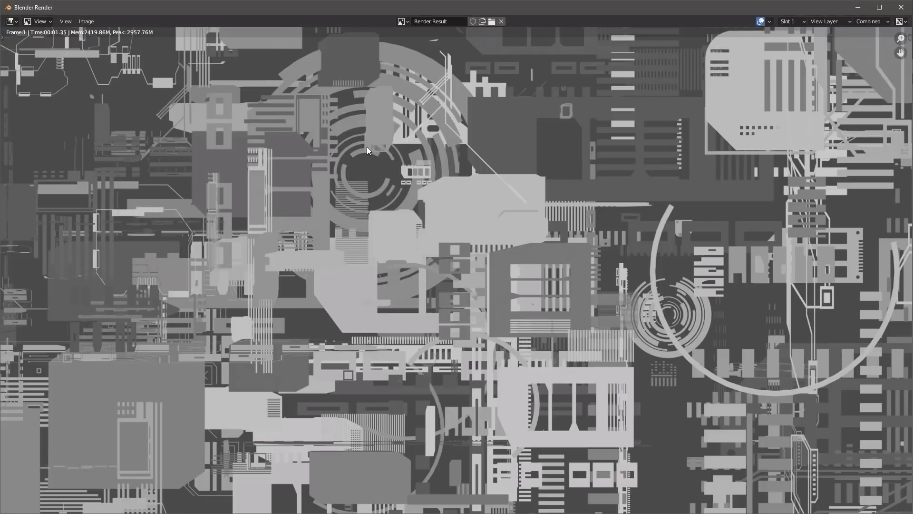
pyautogui.scroll(-3, 366, 138)
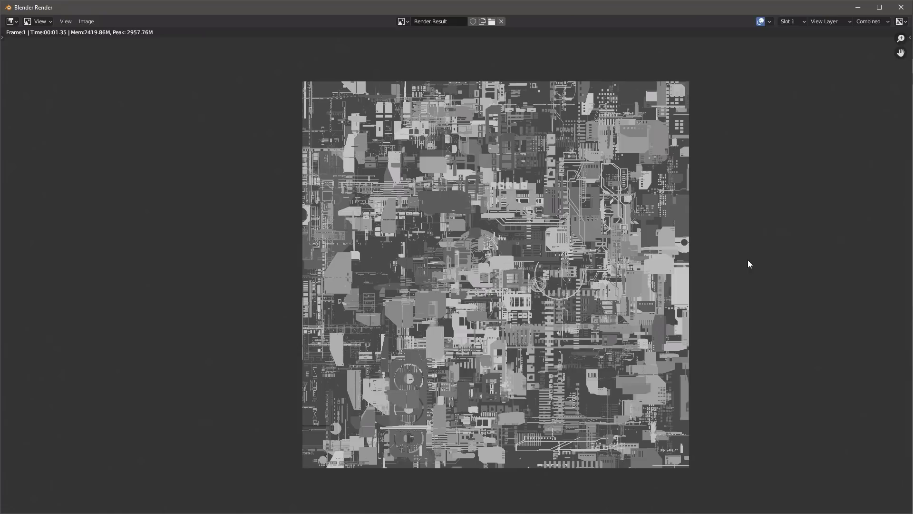
pyautogui.scroll(1, 749, 257)
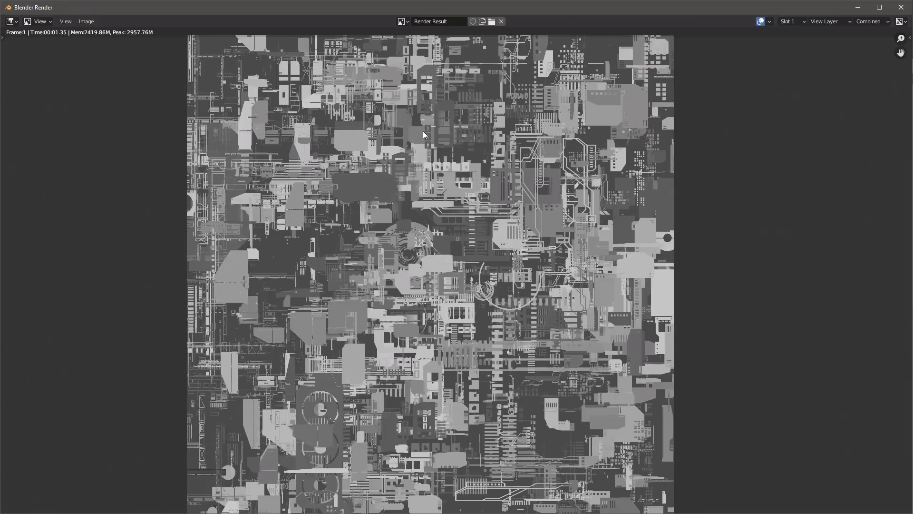
pyautogui.click(95, 21)
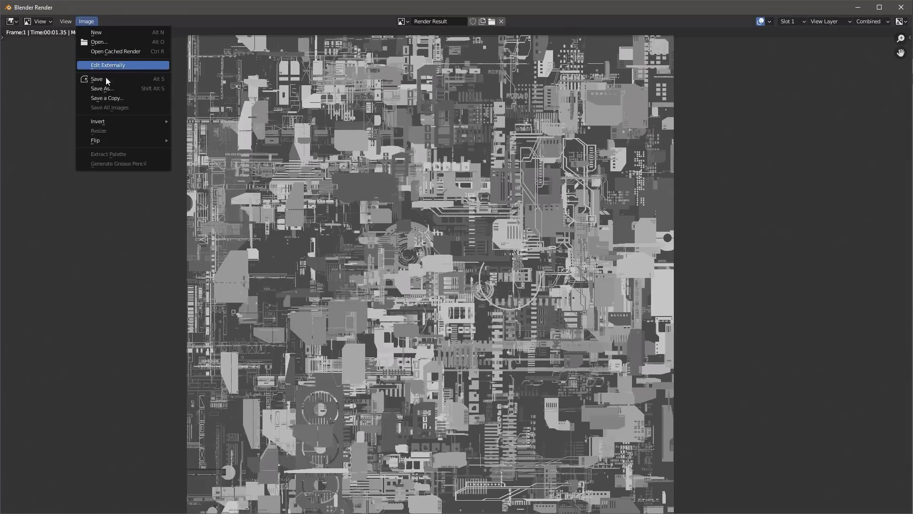
pyautogui.click(102, 97)
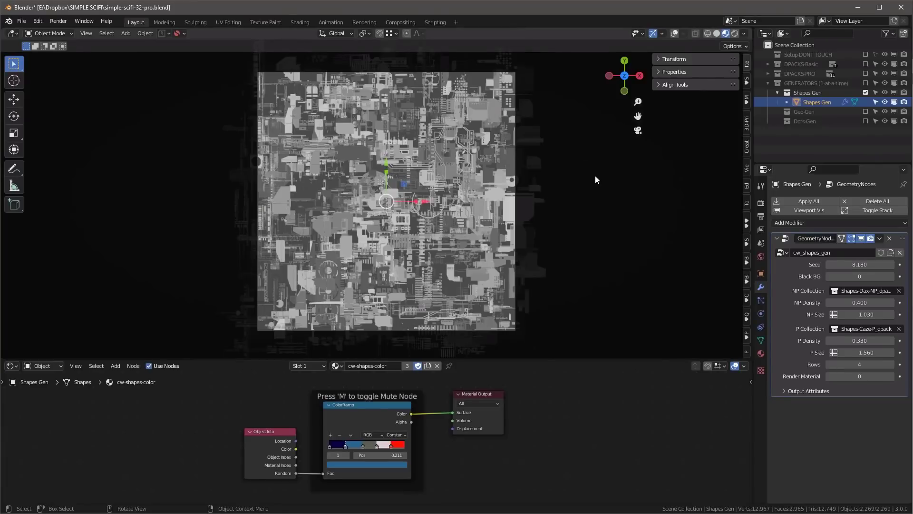
# - Check the output settings, then set Render Material to 1 for the Shapes Gen pattern
pyautogui.click(761, 218)
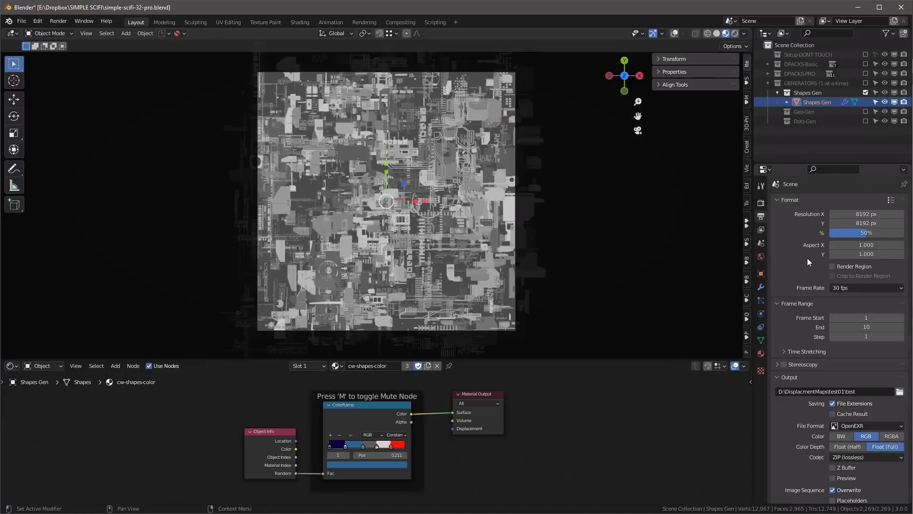
pyautogui.click(761, 287)
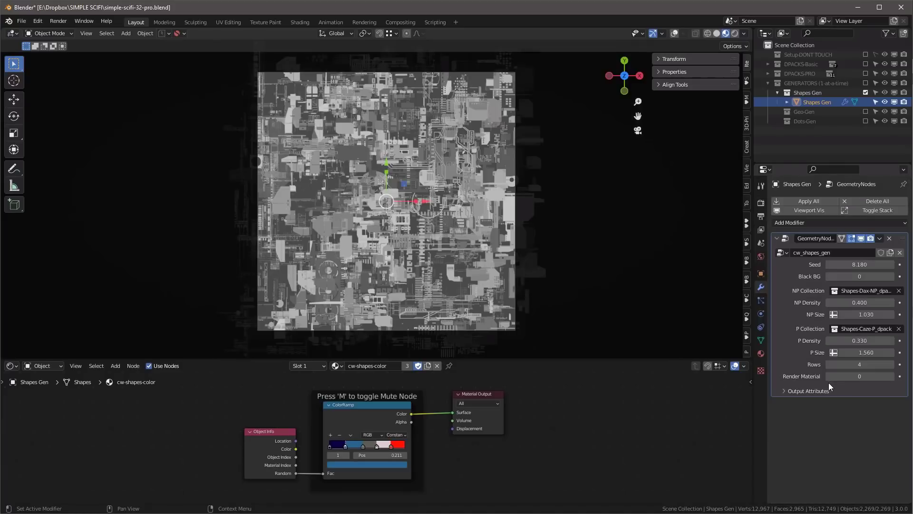
pyautogui.moveTo(851, 377); pyautogui.dragTo(866, 377)
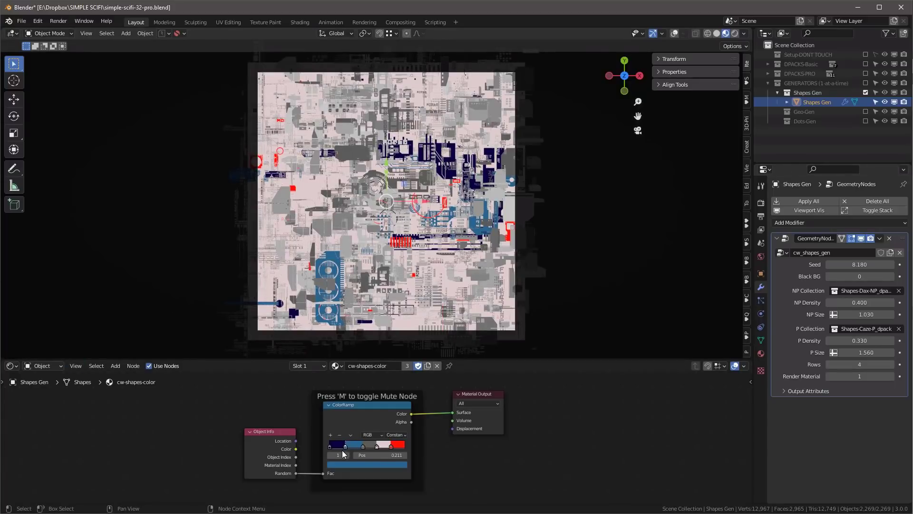
# - Recolour a ColorRamp stop pale pink, shift the red and blue (0.239) stops, and render
pyautogui.click(385, 464)
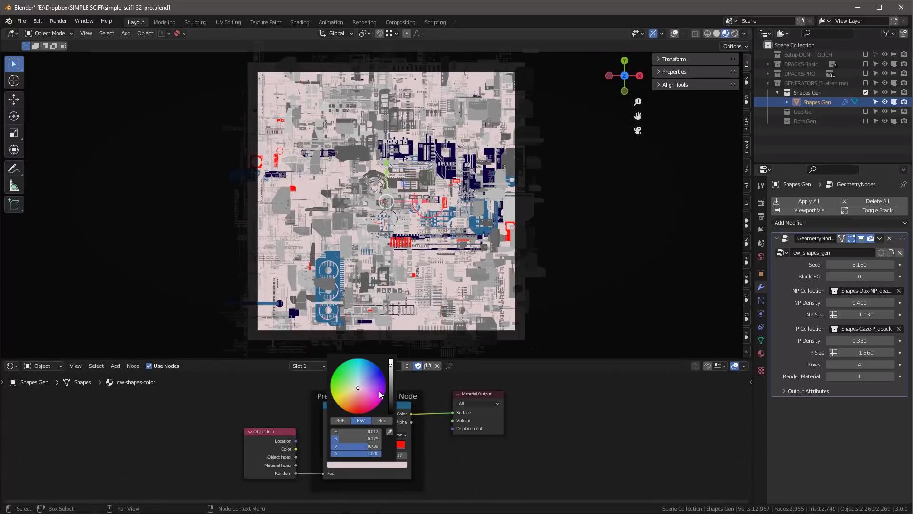
pyautogui.click(371, 378)
pyautogui.moveTo(371, 378); pyautogui.dragTo(363, 392)
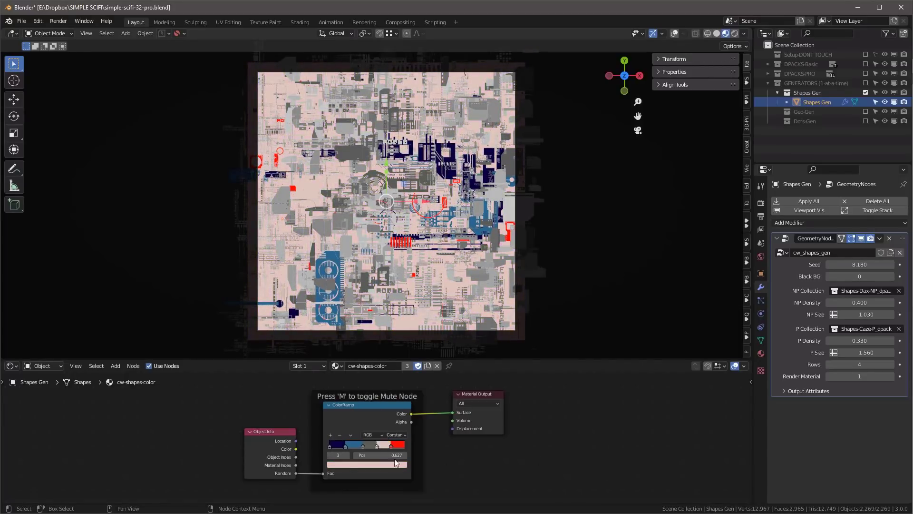
pyautogui.moveTo(392, 447); pyautogui.dragTo(388, 449)
pyautogui.moveTo(345, 446); pyautogui.dragTo(348, 446)
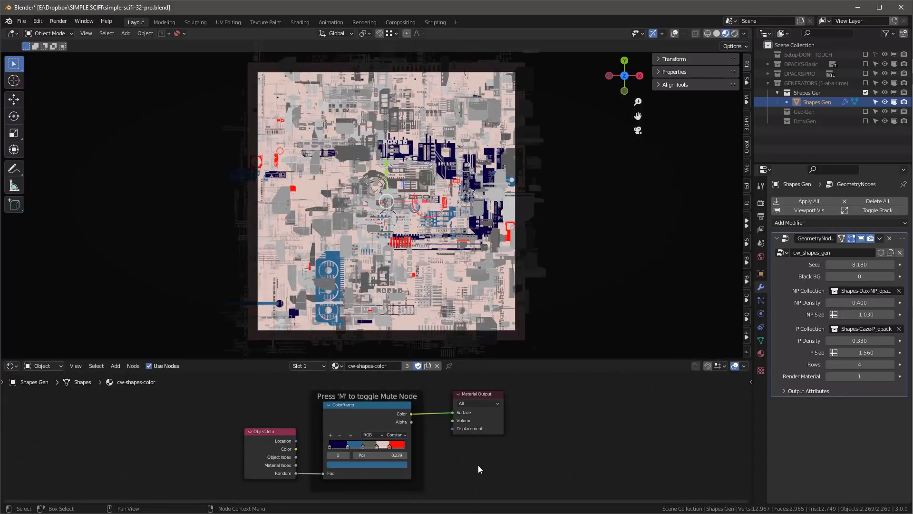
pyautogui.press('F12')
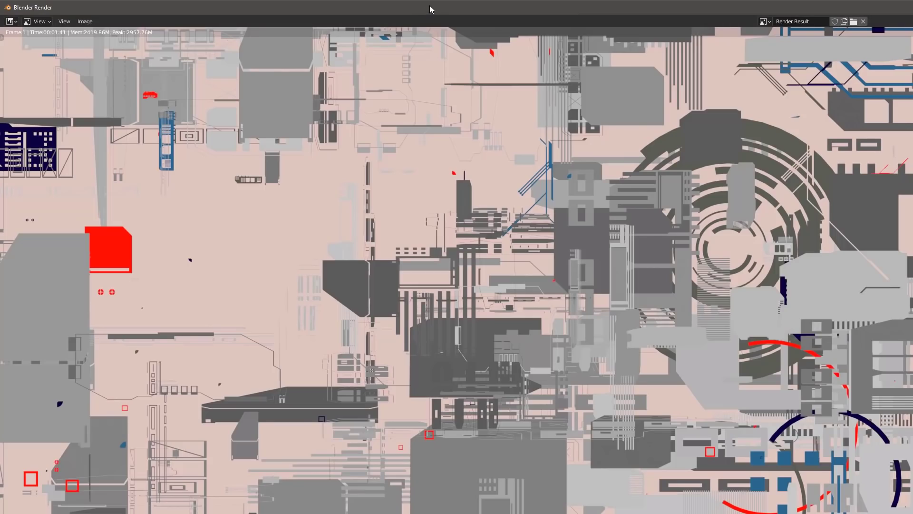
# - Fit and pan the pink-toned render, pick PNG in Save As, then cancel saving
pyautogui.moveTo(430, 6); pyautogui.dragTo(426, 35)
pyautogui.scroll(-9, 391, 156)
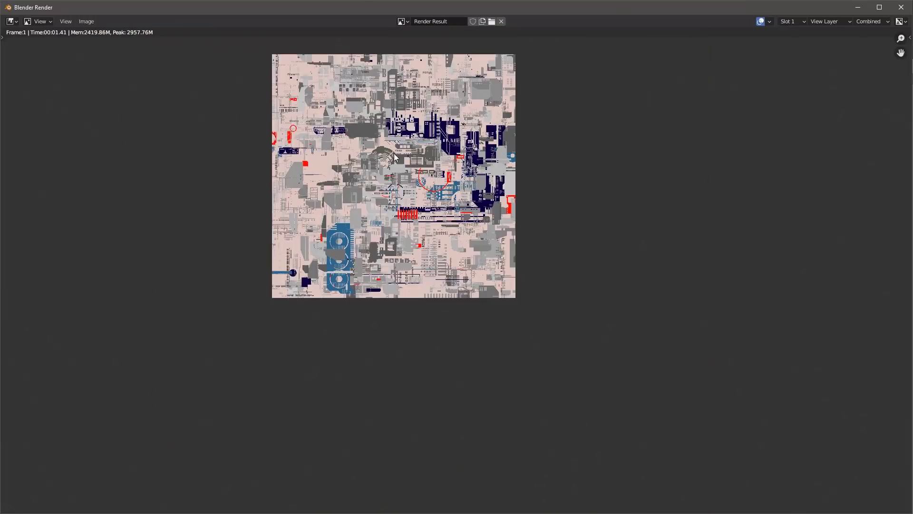
pyautogui.scroll(2, 394, 126)
pyautogui.moveTo(394, 123); pyautogui.dragTo(399, 191, button='middle')
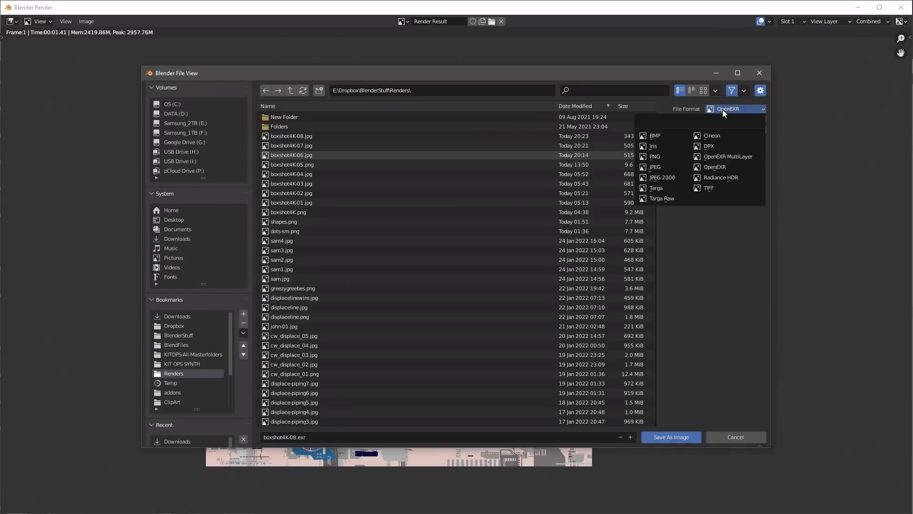
pyautogui.click(649, 156)
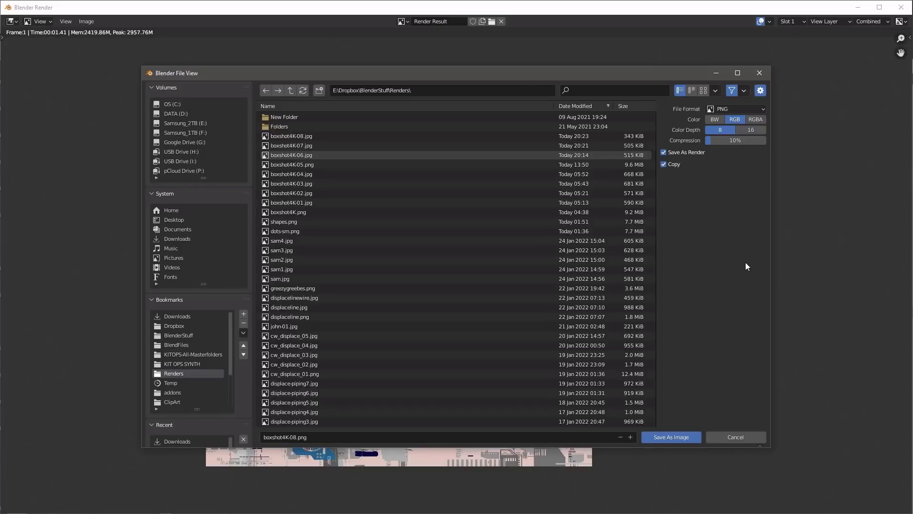
pyautogui.click(742, 435)
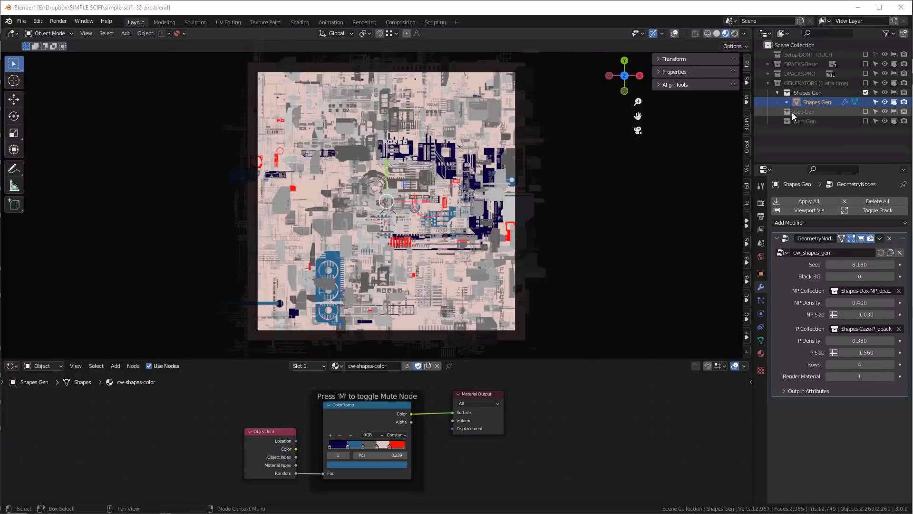
# - Enable Dots-Gen, exclude Shapes Gen, and select the Dots Gen object
pyautogui.click(866, 121)
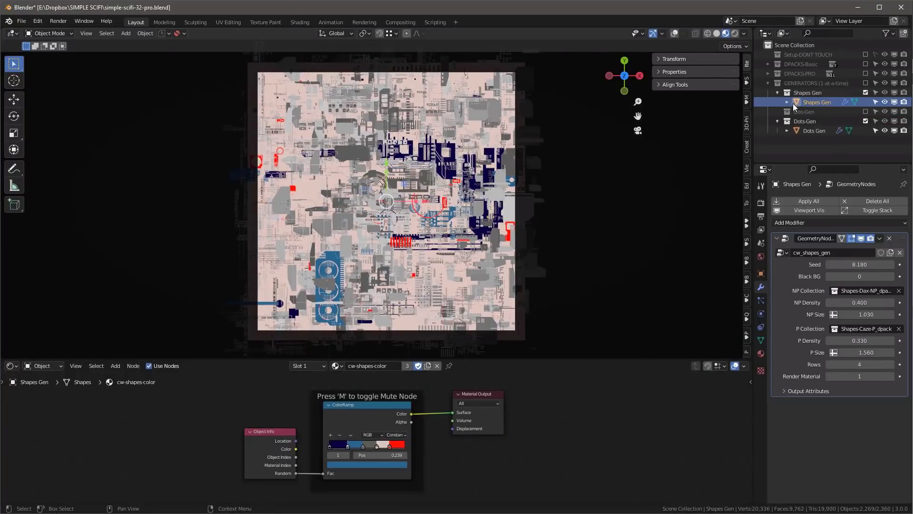
pyautogui.click(865, 92)
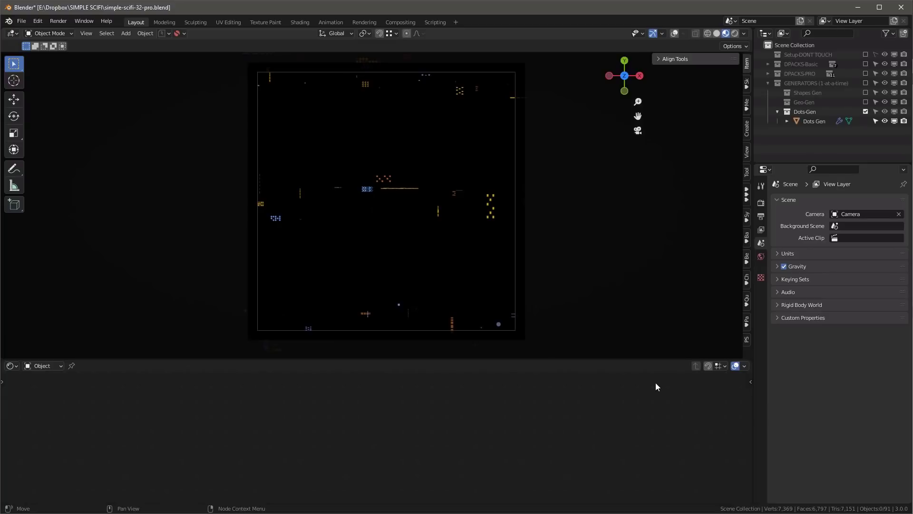
pyautogui.click(817, 122)
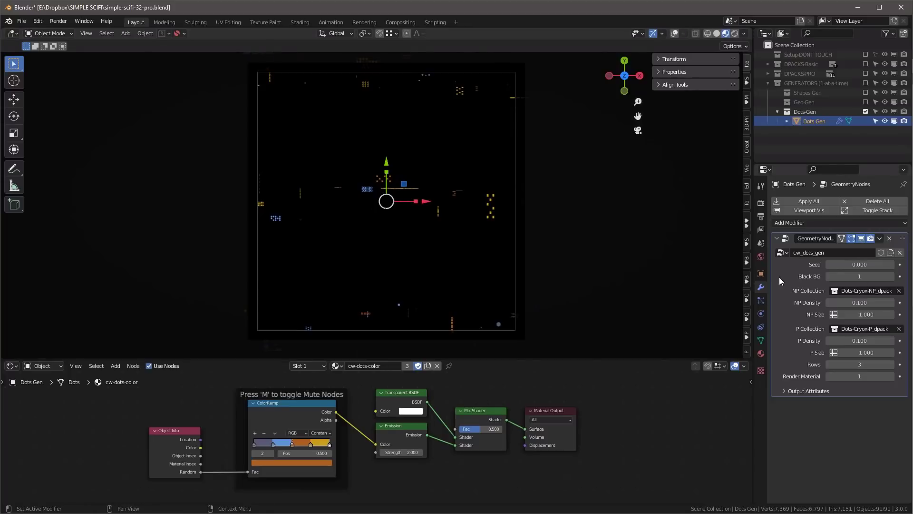
# - Set NP Density 0.180, NP Size 0.610, P Density 0.170, P Size 1.100, then exclude Dots-Gen
pyautogui.click(877, 290)
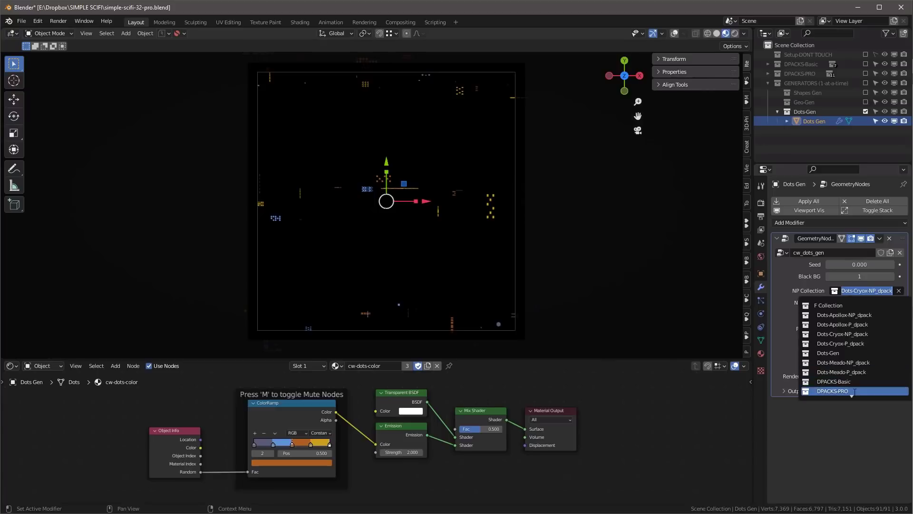
pyautogui.press('Escape')
pyautogui.moveTo(856, 302); pyautogui.dragTo(864, 341)
pyautogui.moveTo(861, 353); pyautogui.dragTo(866, 353)
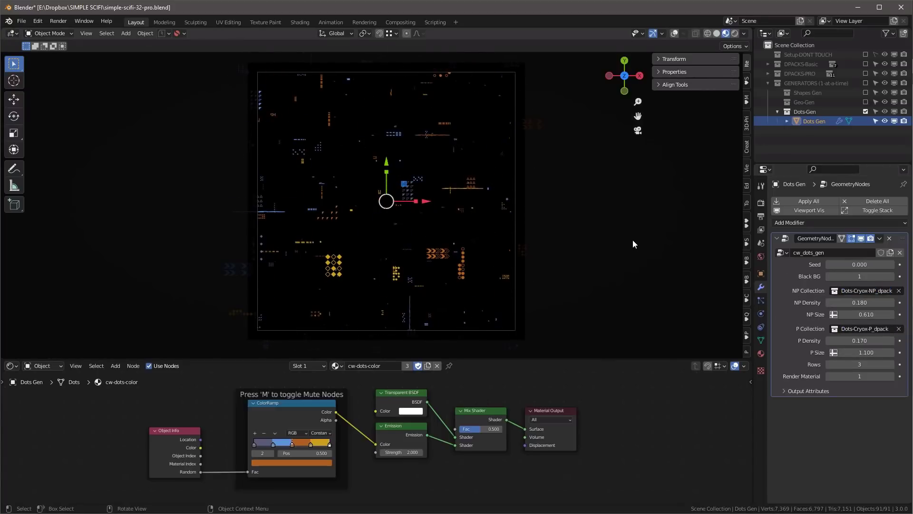
pyautogui.click(829, 376)
pyautogui.click(832, 377)
pyautogui.click(289, 407)
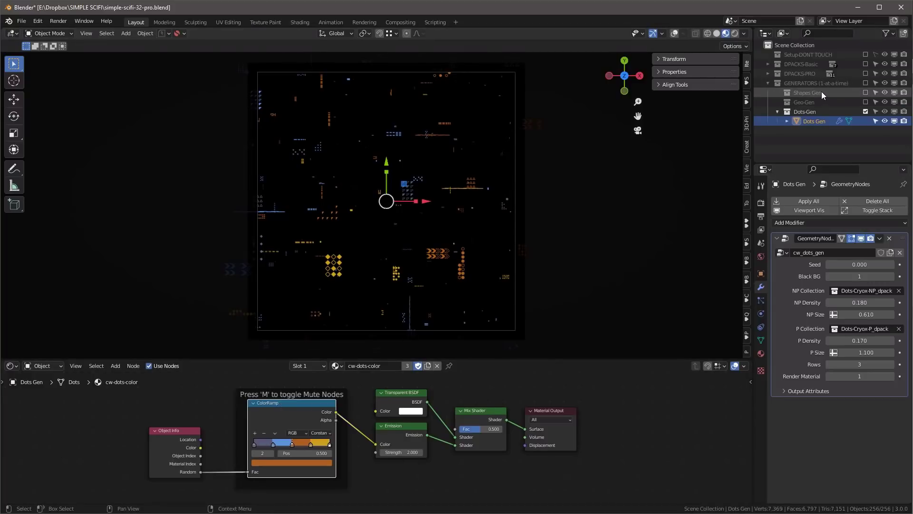
pyautogui.click(866, 111)
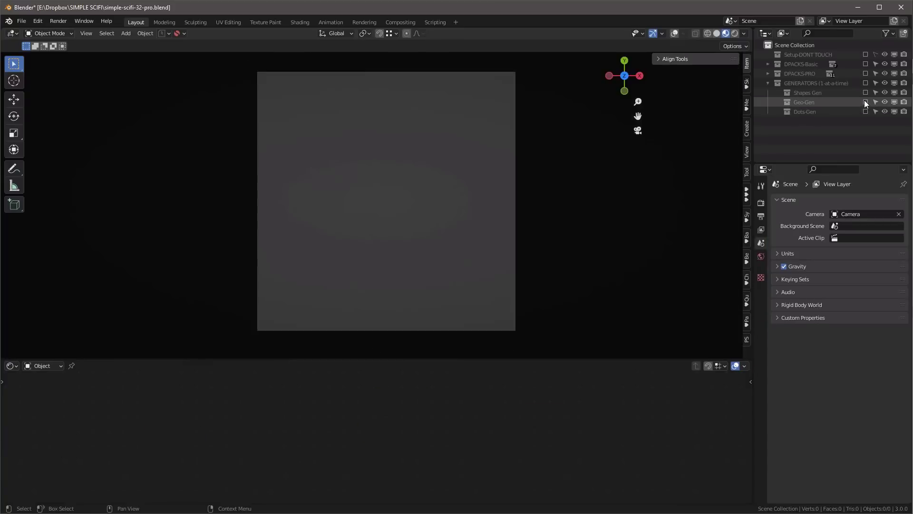
# - Enable Geo-Gen, select the Geo Gen object, and orbit the panels before returning to top view
pyautogui.click(865, 102)
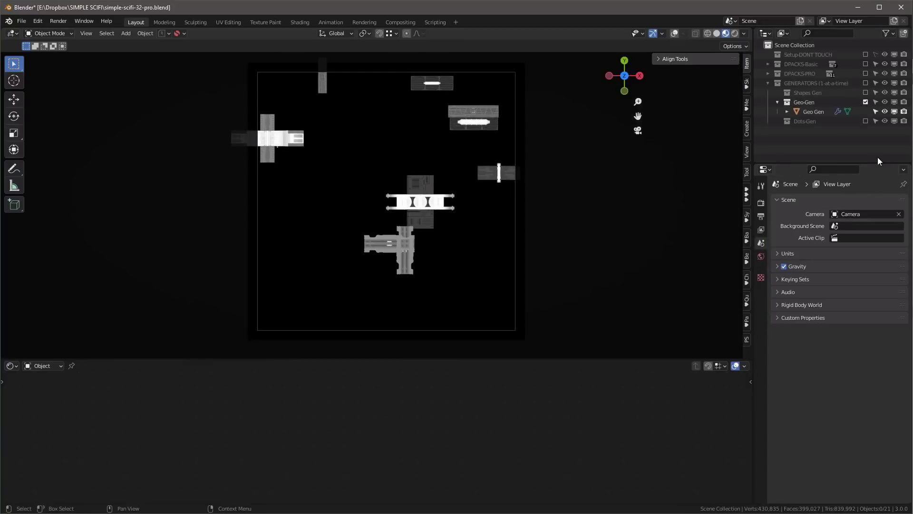
pyautogui.click(813, 111)
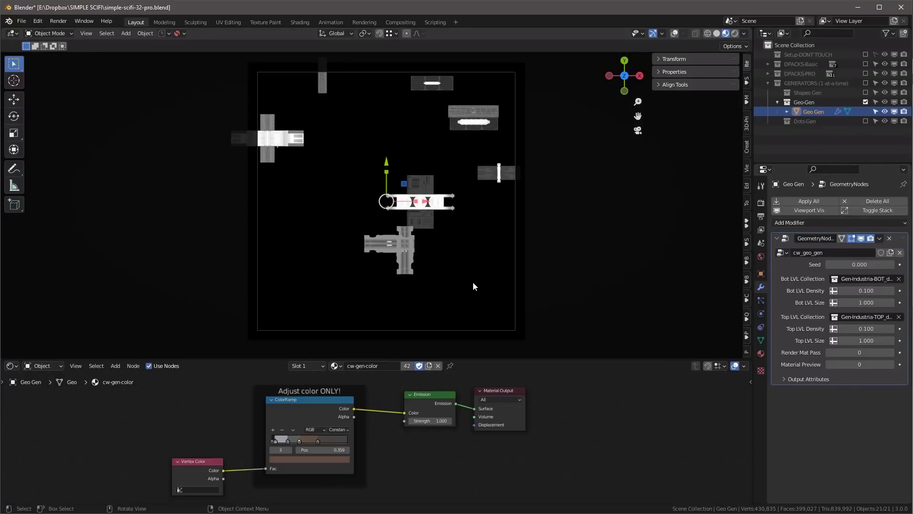
pyautogui.moveTo(475, 286); pyautogui.dragTo(491, 221, button='middle')
pyautogui.scroll(5, 350, 196)
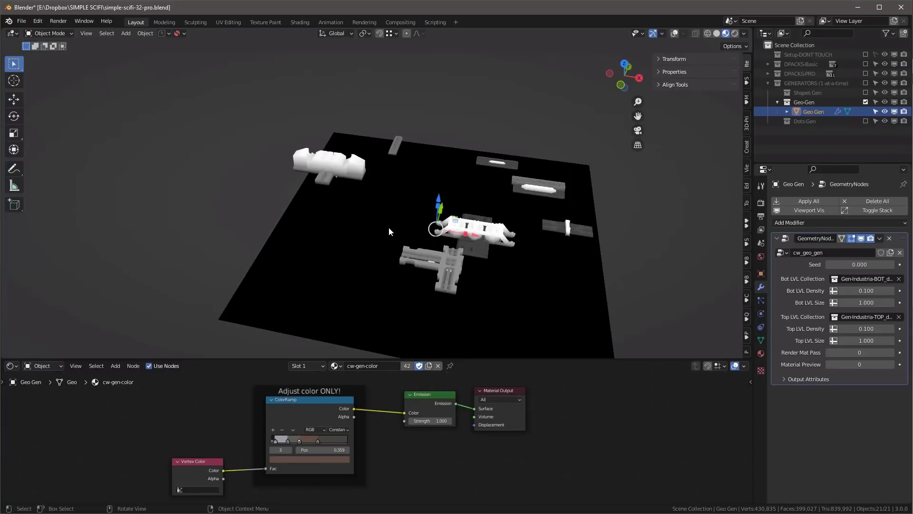
pyautogui.moveTo(389, 227); pyautogui.dragTo(476, 252, button='middle')
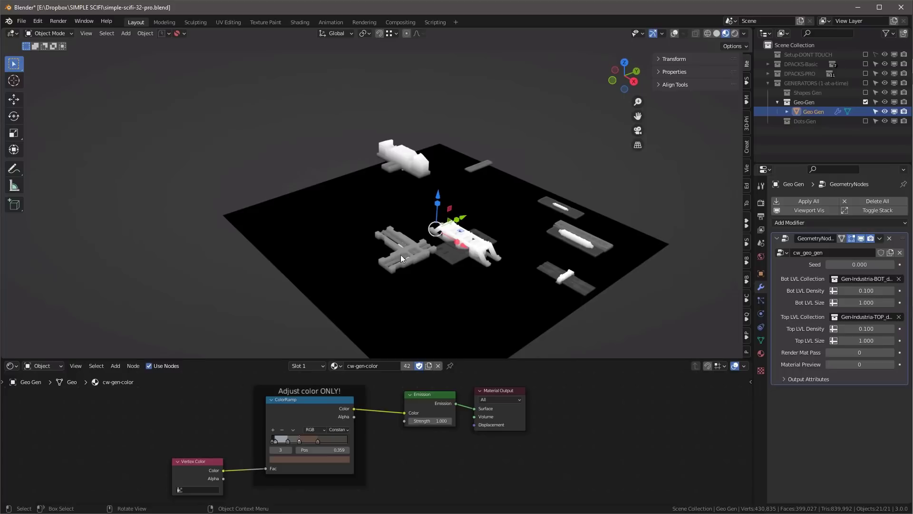
pyautogui.press('KP_7')
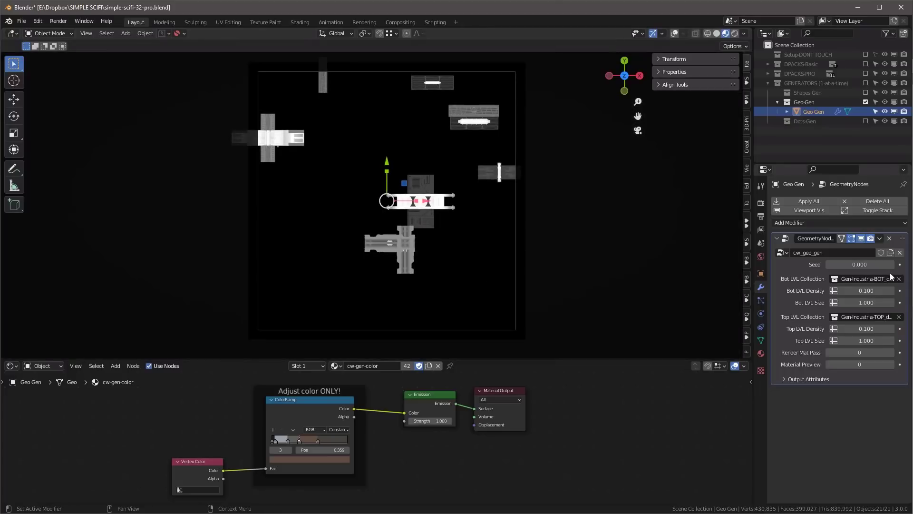
# - Set Bot LVL Density to 5.520 with Size 0.430 and turn on viewport overlays
pyautogui.click(847, 291)
pyautogui.write('0.8')
pyautogui.press('Return')
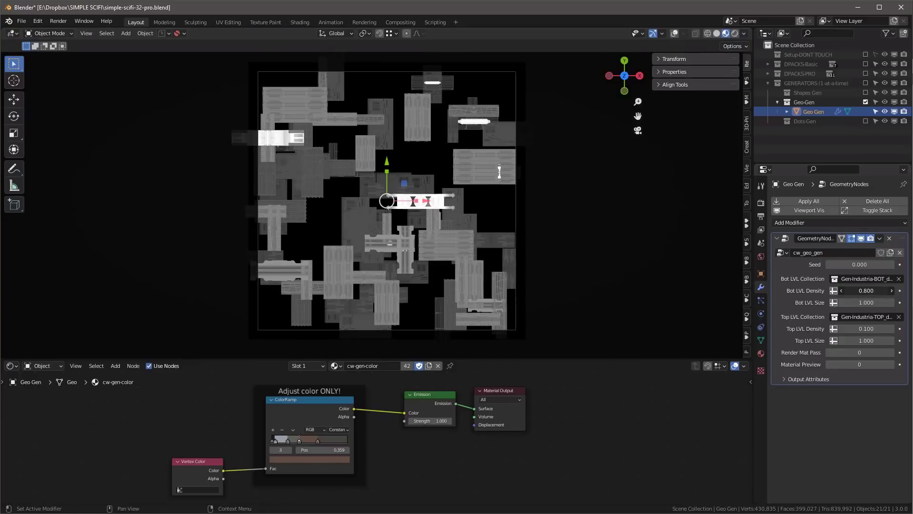
pyautogui.moveTo(876, 291); pyautogui.dragTo(895, 290)
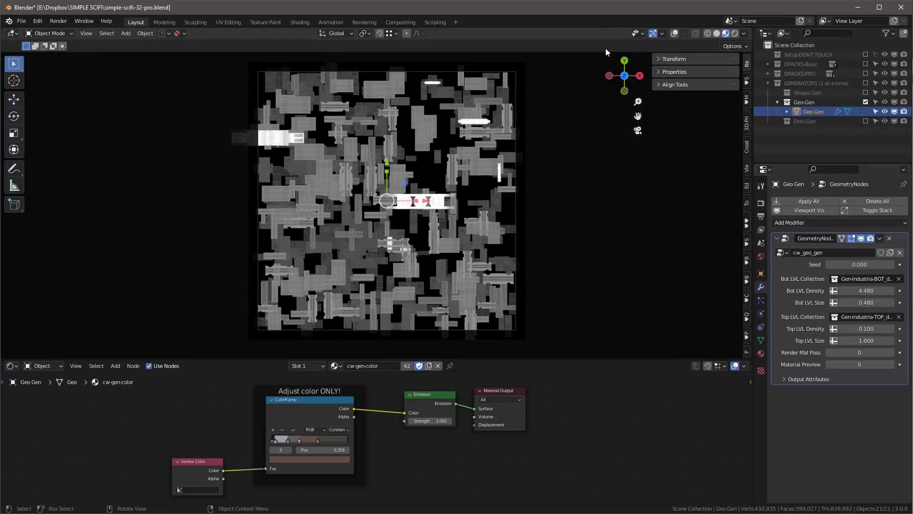
pyautogui.click(674, 33)
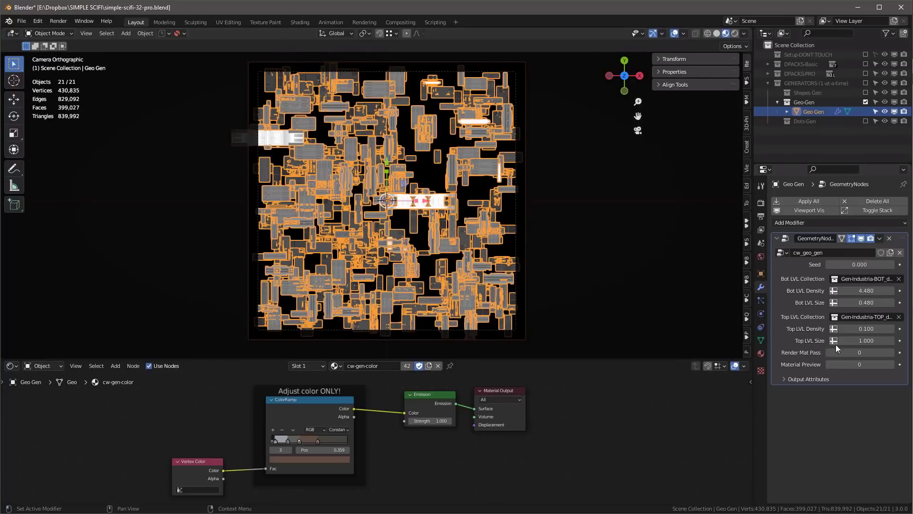
# - Raise Top LVL Density to 0.720 and Size to 1.200, and set Seed to 47
pyautogui.moveTo(856, 329); pyautogui.dragTo(872, 329)
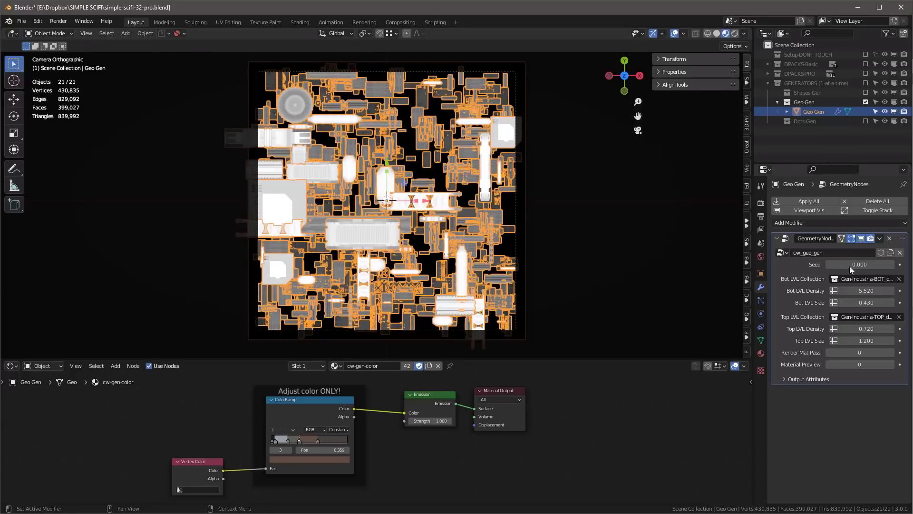
pyautogui.click(852, 265)
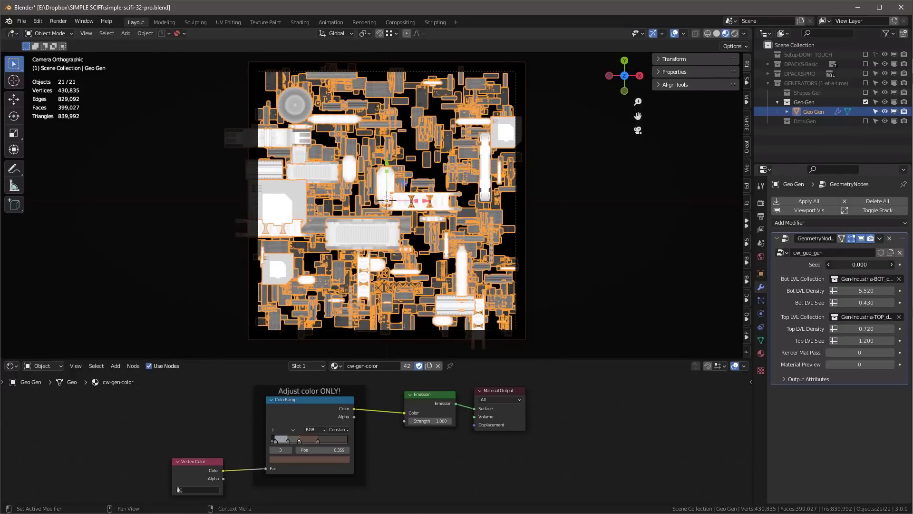
pyautogui.write('0.79')
pyautogui.press('Return')
pyautogui.moveTo(860, 264); pyautogui.dragTo(912, 264)
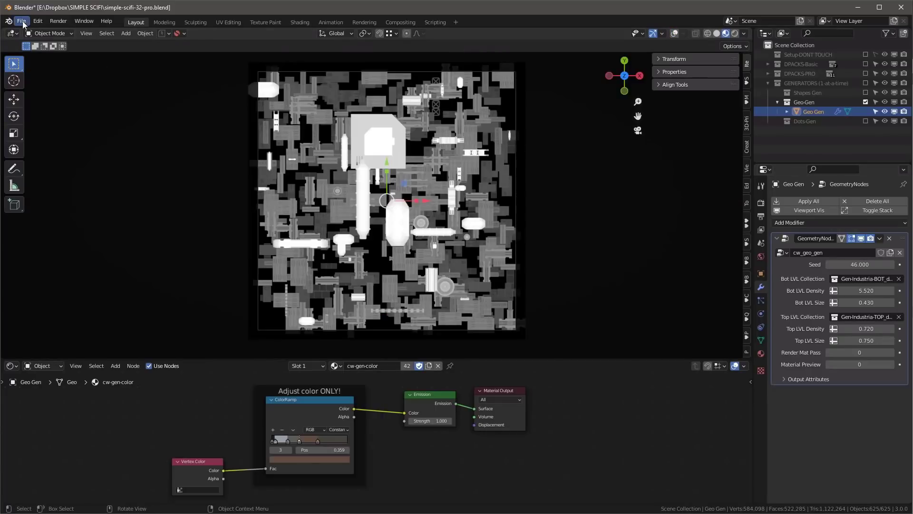
# - Save the scene as test.blend in Downloads
pyautogui.click(21, 21)
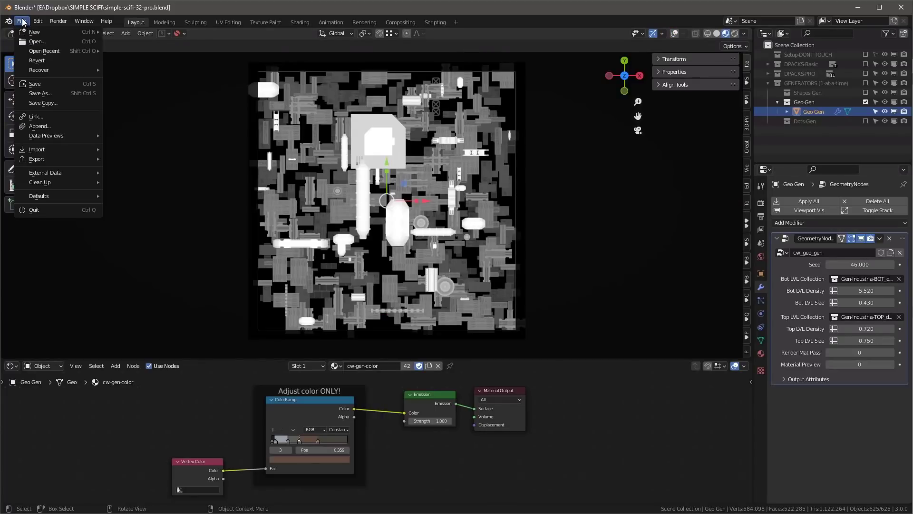
pyautogui.click(53, 94)
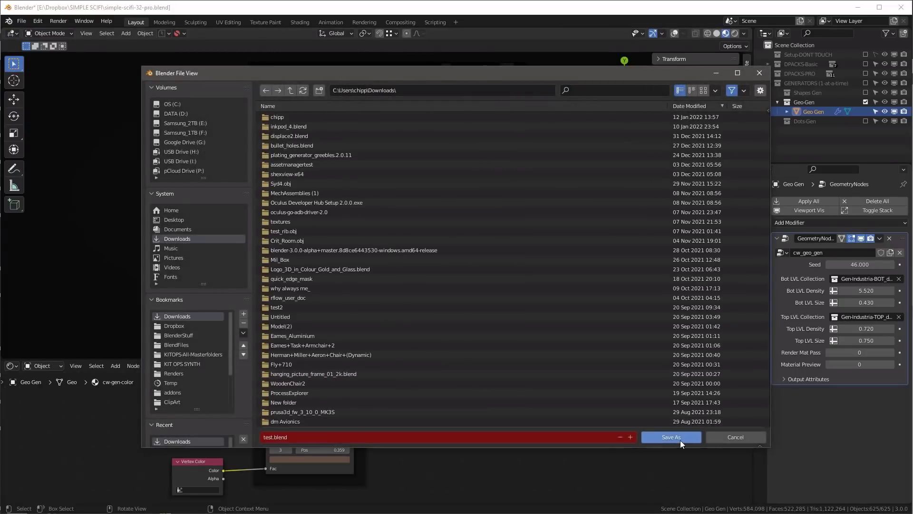
pyautogui.click(680, 440)
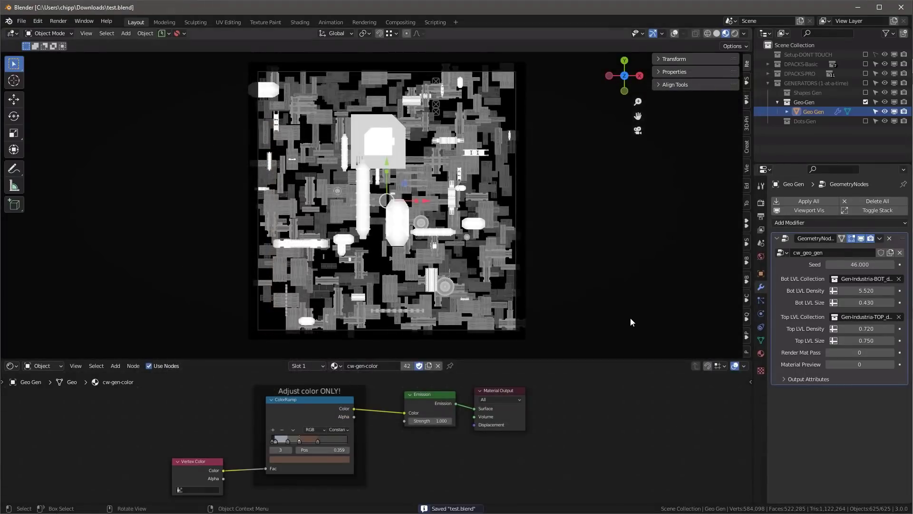
# - Start a new General file
pyautogui.click(22, 22)
pyautogui.moveTo(34, 32)
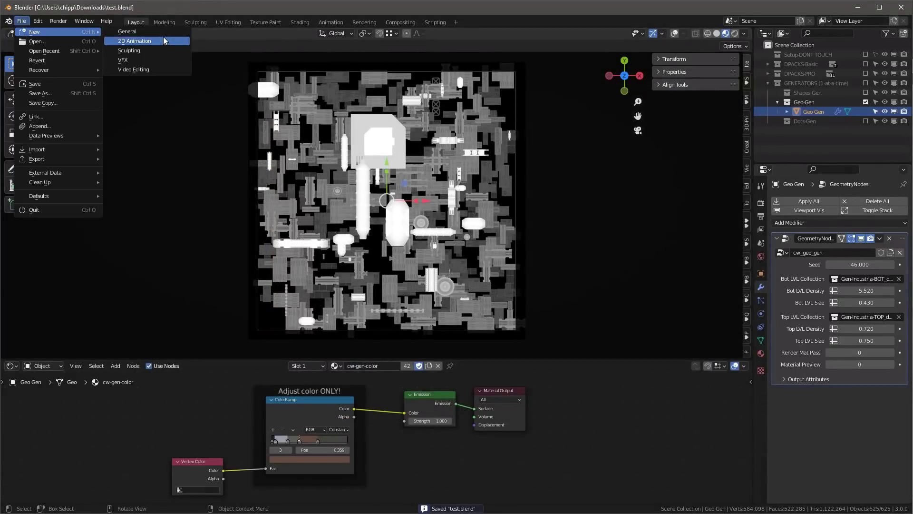
pyautogui.click(127, 31)
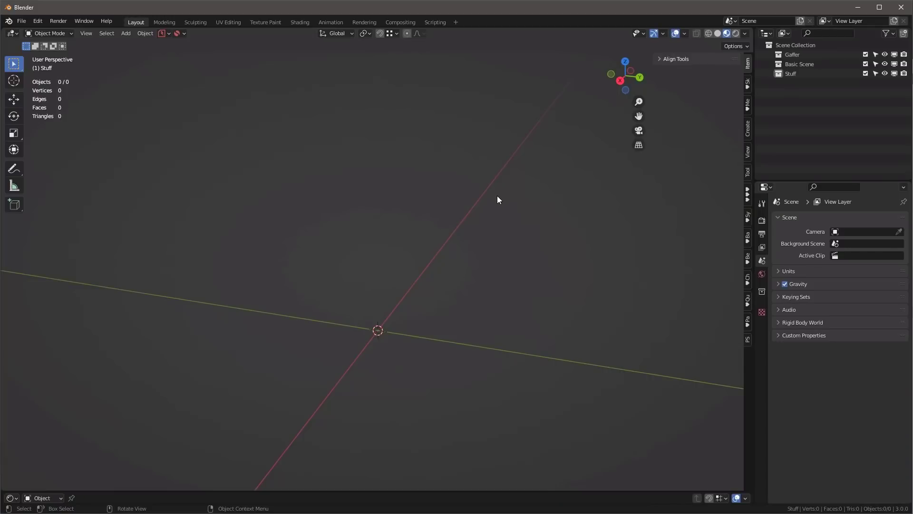
# - Append the Geo-Gen collection from test.blend, then exclude Gen-Industria-BOT_dpack from the view layer
pyautogui.click(21, 21)
pyautogui.click(38, 126)
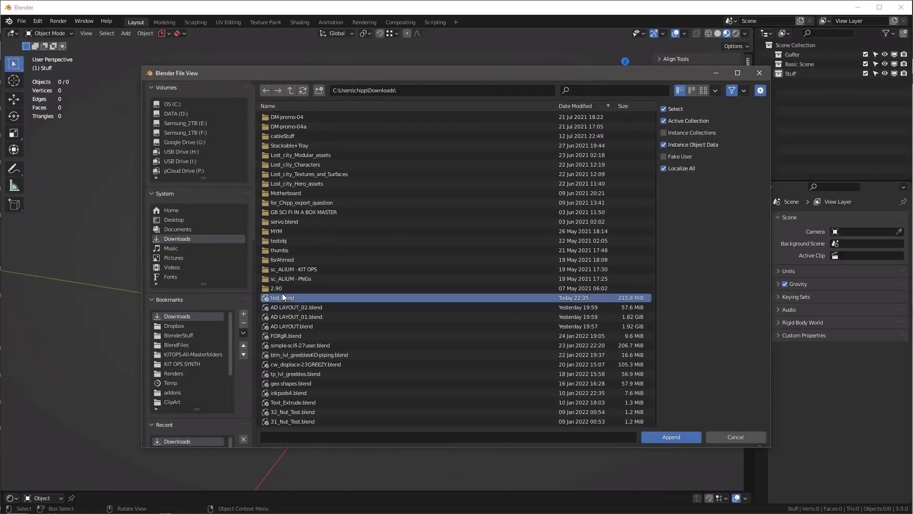
pyautogui.doubleClick(281, 296)
pyautogui.click(281, 145)
pyautogui.click(281, 144)
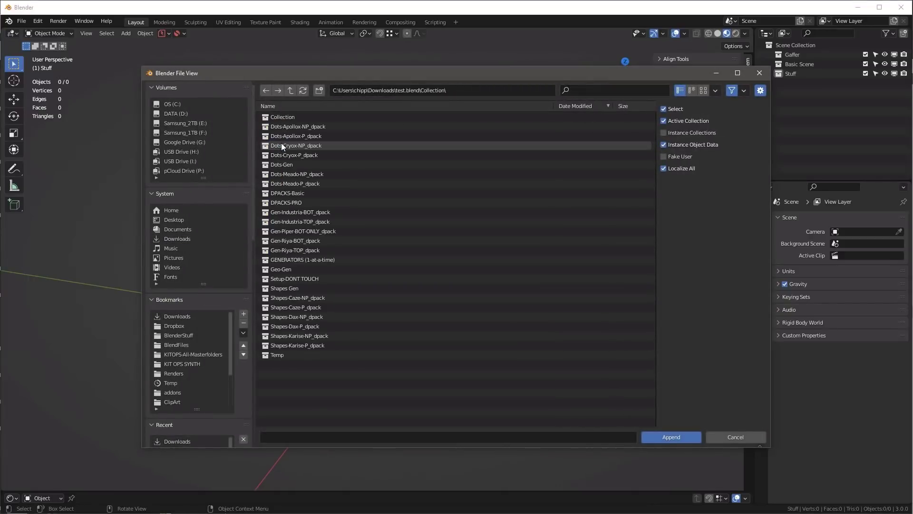
pyautogui.click(275, 269)
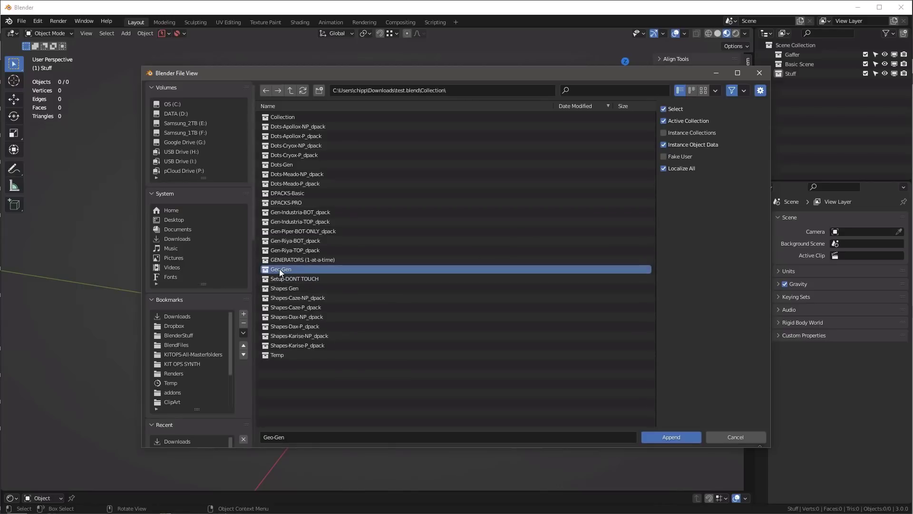
pyautogui.click(671, 437)
pyautogui.click(867, 101)
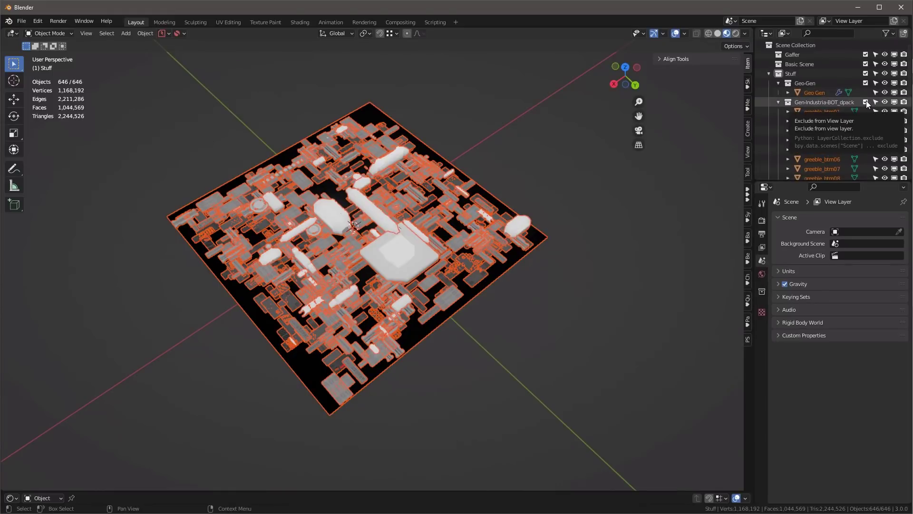
# - Exclude the Gen-Industria-TOP_dpack collection from the view layer and deselect all objects
pyautogui.click(864, 111)
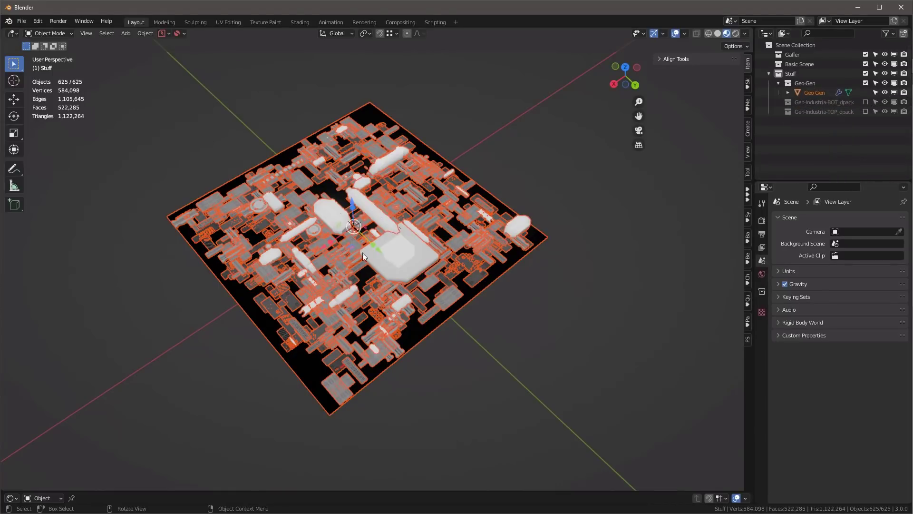
pyautogui.moveTo(362, 252); pyautogui.dragTo(484, 224, button='middle')
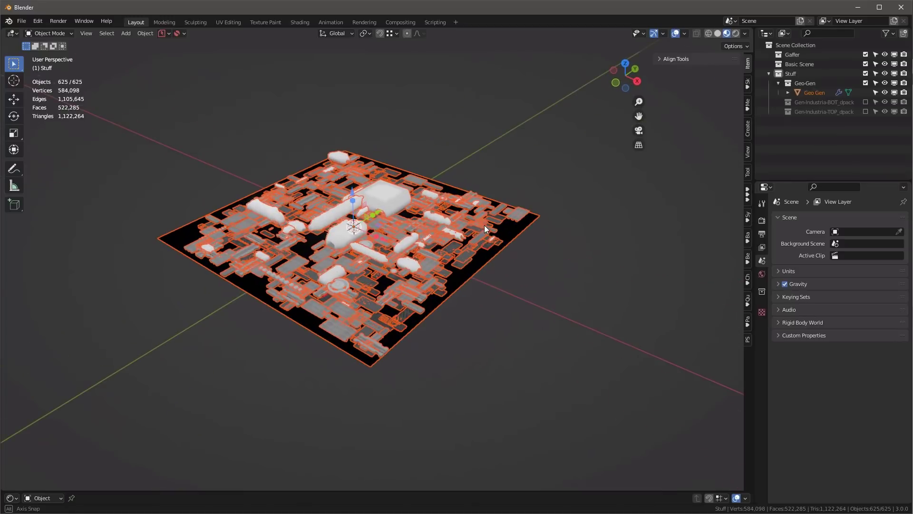
pyautogui.click(495, 332)
pyautogui.scroll(2, 345, 329)
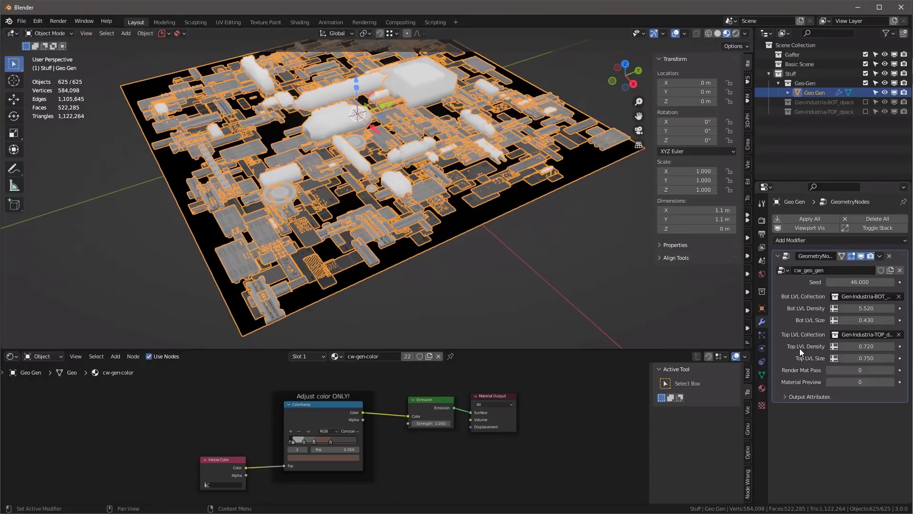
# - Set the Geo Gen Material Preview to 1 and hide overlays to view the textured city
pyautogui.click(891, 382)
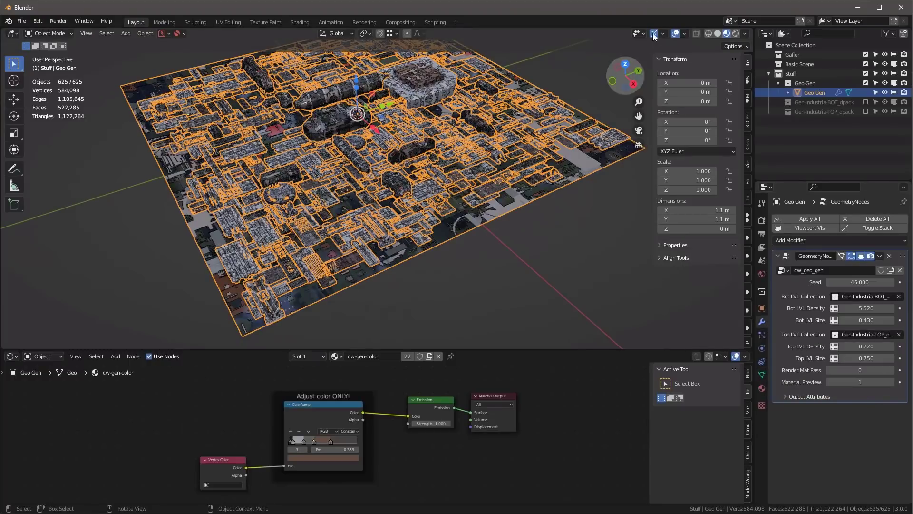
pyautogui.click(676, 33)
pyautogui.moveTo(448, 245); pyautogui.dragTo(404, 184, button='middle')
pyautogui.scroll(5, 409, 181)
pyautogui.scroll(-8, 410, 181)
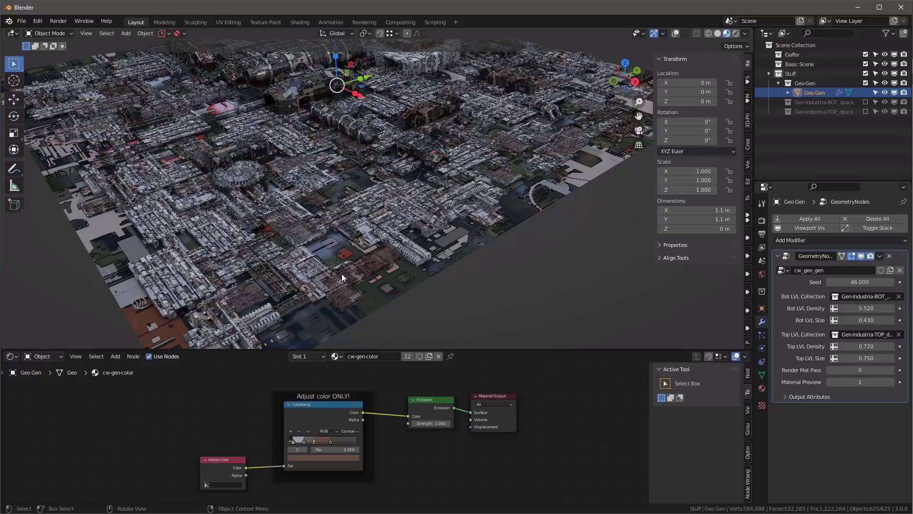
# - Show the cw-gen-material node tree in the node editor
pyautogui.hotkey('shift', 'alt', 'z')
pyautogui.click(336, 356)
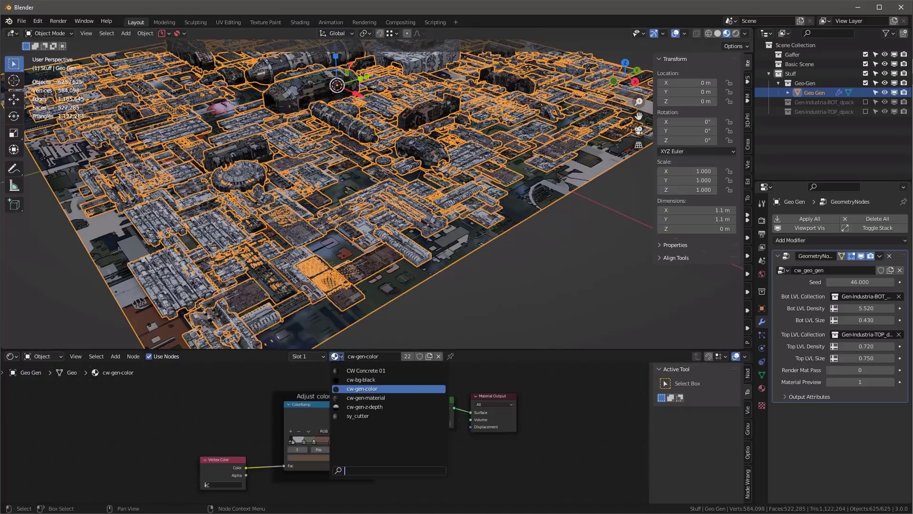
pyautogui.click(353, 397)
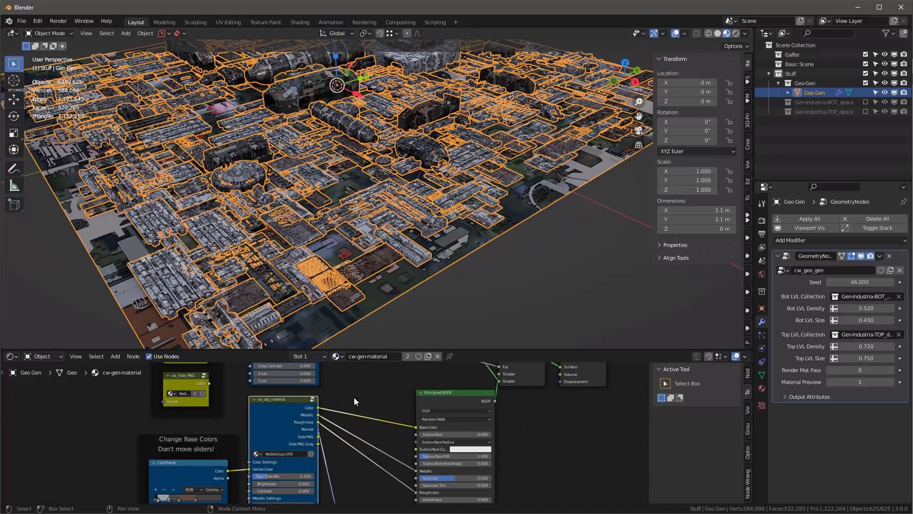
pyautogui.moveTo(500, 236); pyautogui.dragTo(590, 264, button='middle')
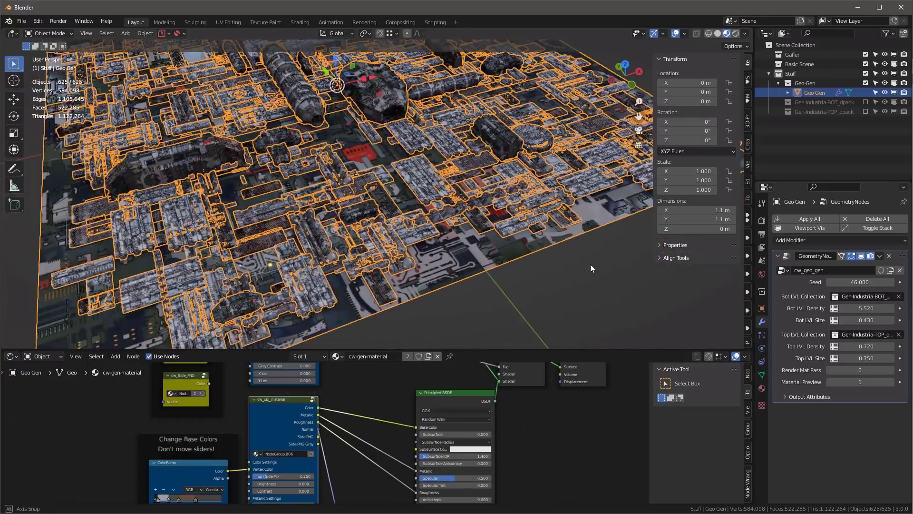
pyautogui.click(674, 34)
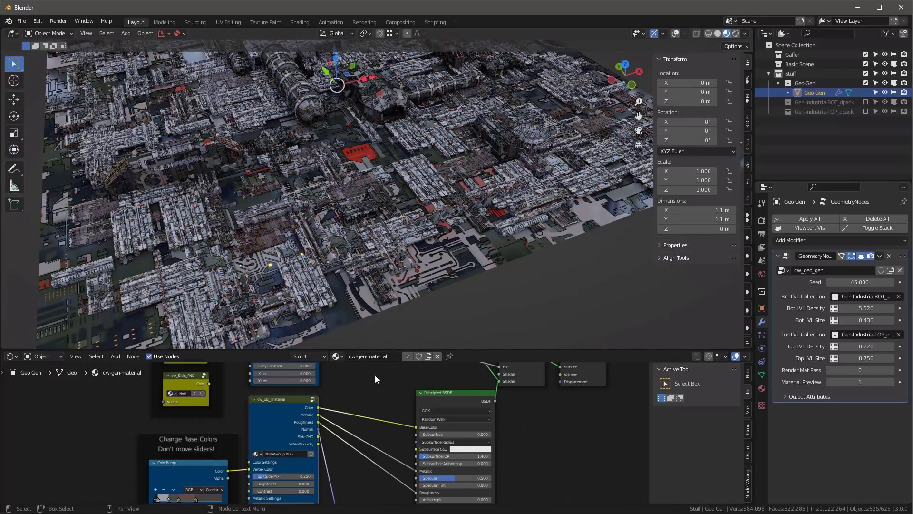
# - Enlarge the node editor and inspect the cw_Dot map group's contents, then return to cw-gen-material
pyautogui.moveTo(399, 348); pyautogui.dragTo(398, 225)
pyautogui.moveTo(367, 310); pyautogui.dragTo(396, 360, button='middle')
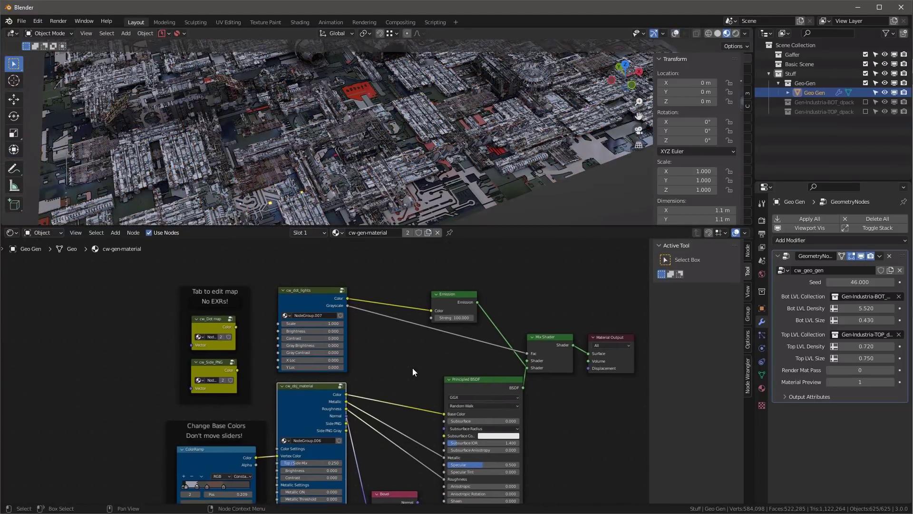
pyautogui.scroll(1, 412, 369)
pyautogui.click(170, 310)
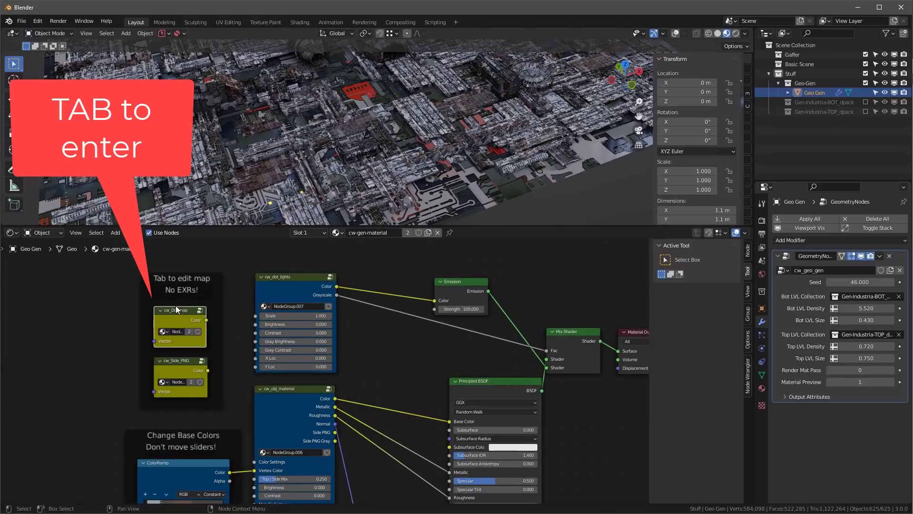
pyautogui.press('Tab')
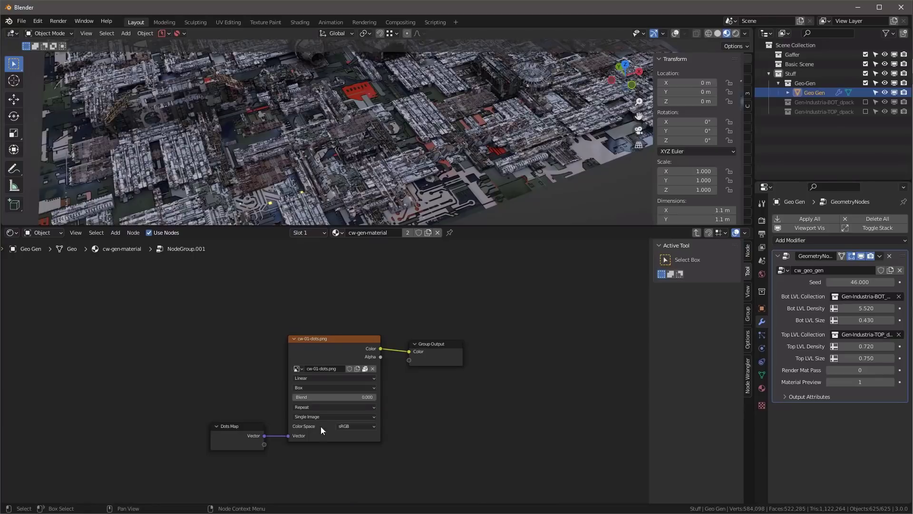
pyautogui.scroll(1, 332, 411)
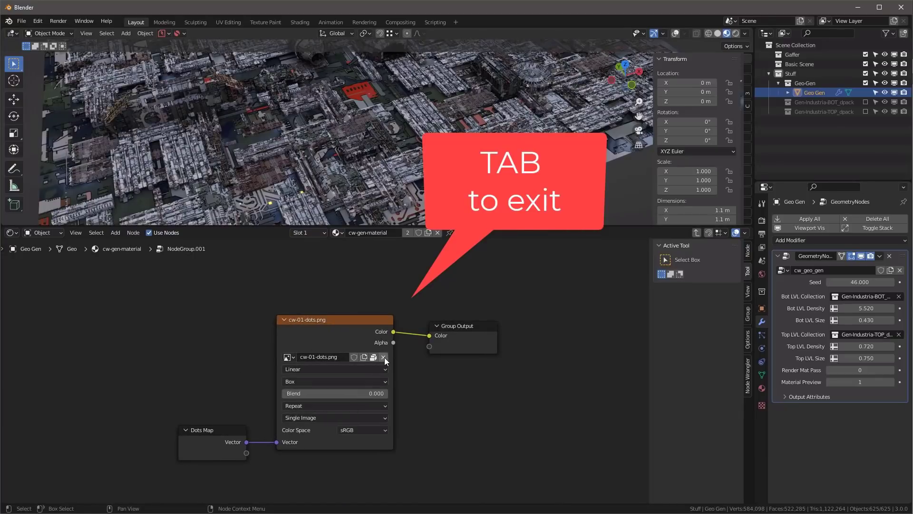
pyautogui.press('Tab')
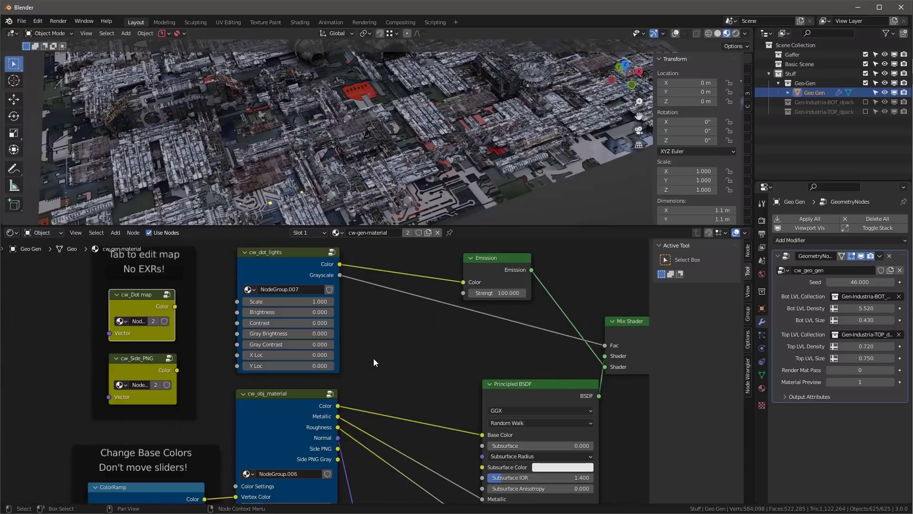
# - Try a cw_dot_lights Scale of 0.150, then restore it to 1.000
pyautogui.scroll(-4, 373, 360)
pyautogui.scroll(5, 292, 310)
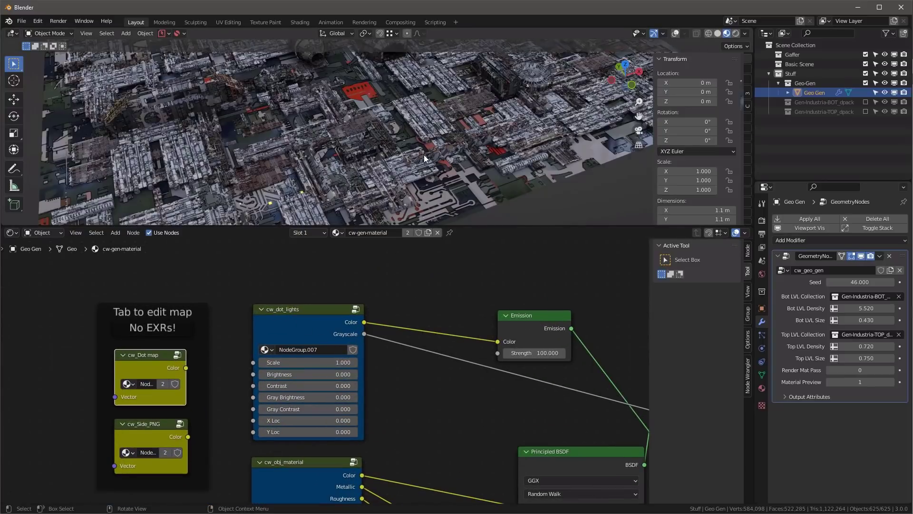
pyautogui.scroll(-3, 423, 155)
pyautogui.scroll(2, 314, 295)
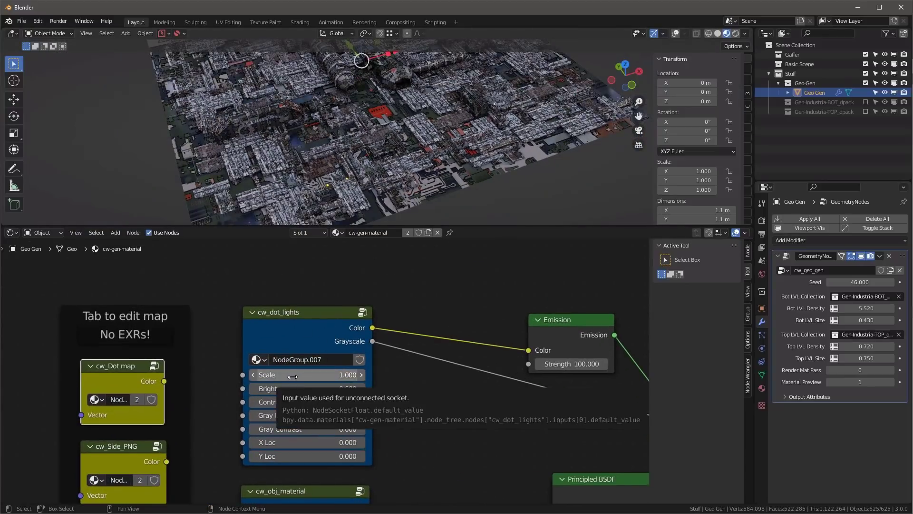
pyautogui.moveTo(291, 377); pyautogui.dragTo(278, 377)
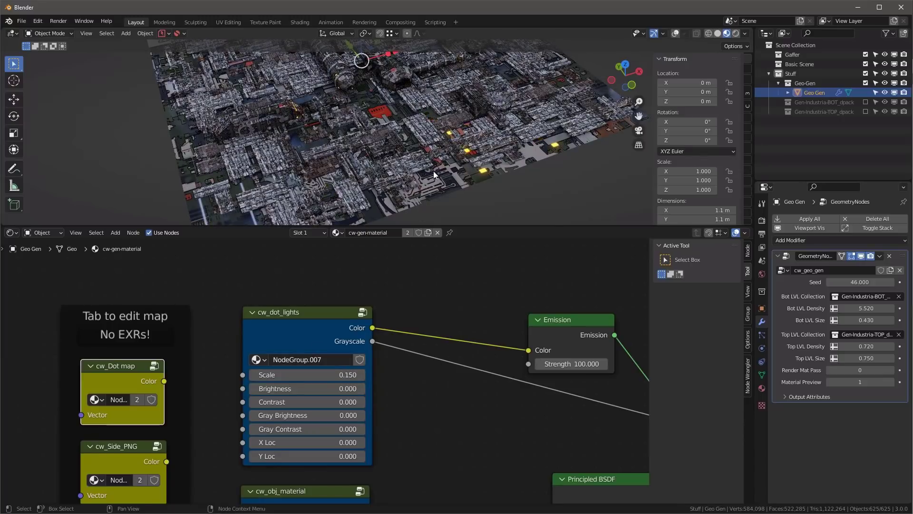
pyautogui.moveTo(433, 170); pyautogui.dragTo(448, 183, button='middle')
pyautogui.press('BackSpace')
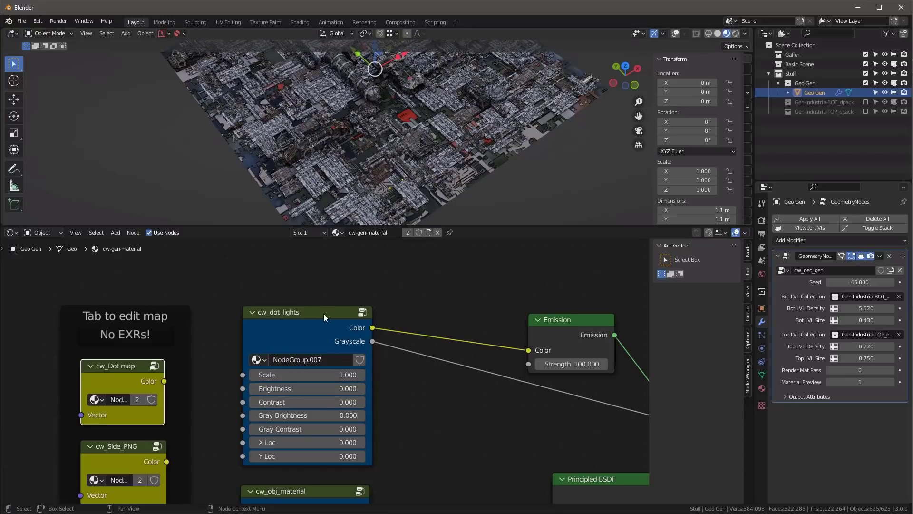
pyautogui.scroll(-4, 372, 273)
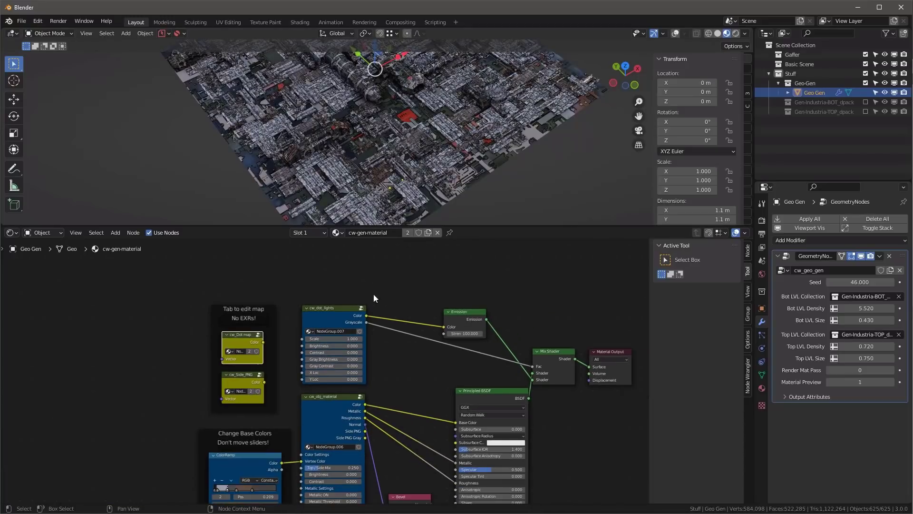
pyautogui.scroll(3, 315, 291)
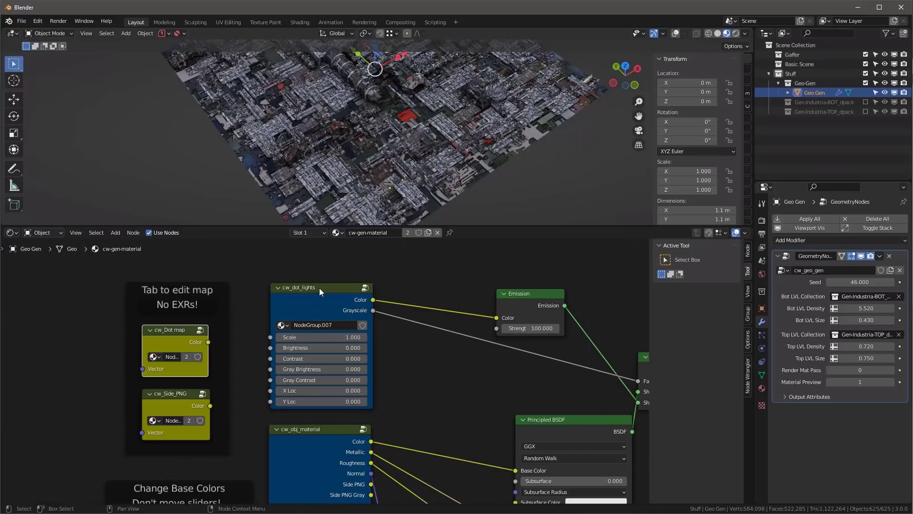
# - Preview the cw_dot_lights colour on the model and raise its Brightness to 0.330
pyautogui.keyDown('ctrl'); pyautogui.keyDown('shift'); pyautogui.click(319, 287); pyautogui.keyUp('shift'); pyautogui.keyUp('ctrl')
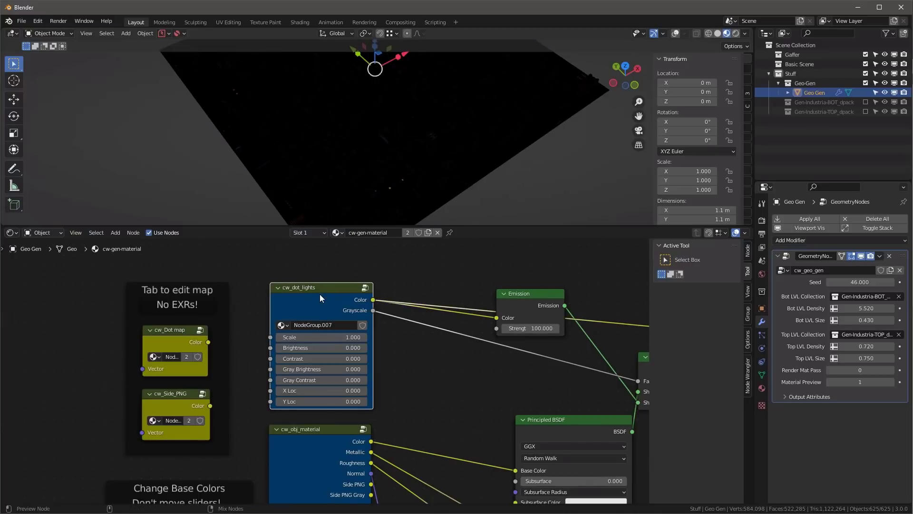
pyautogui.scroll(4, 408, 149)
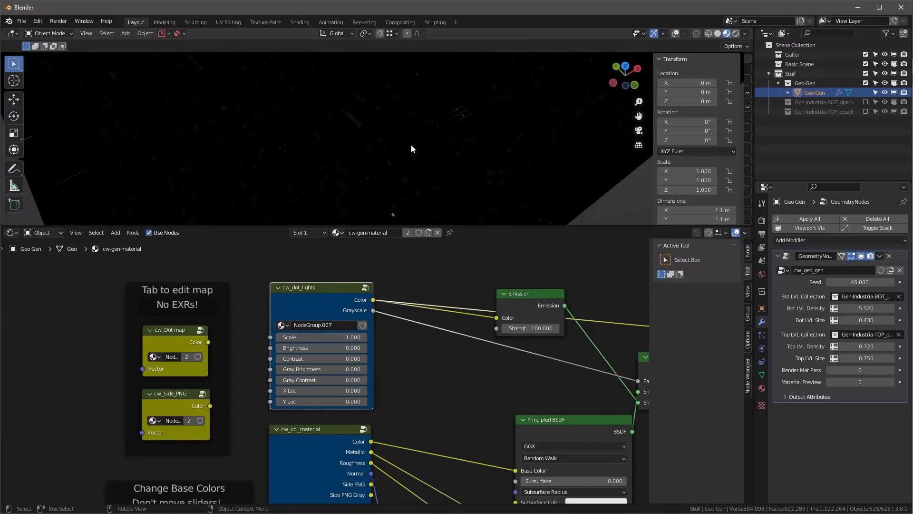
pyautogui.moveTo(412, 141); pyautogui.dragTo(428, 151, button='middle')
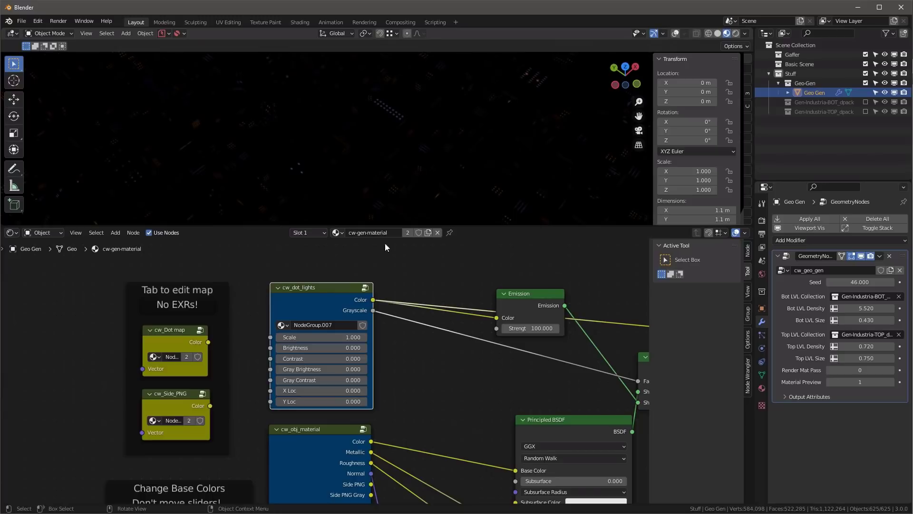
pyautogui.scroll(1, 321, 376)
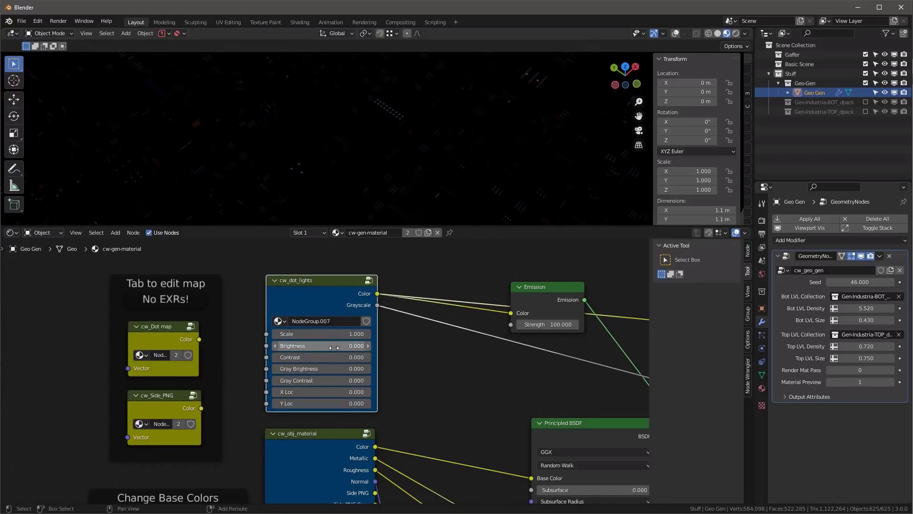
pyautogui.moveTo(328, 345)
pyautogui.mouseDown()
pyautogui.moveTo(343, 346)
pyautogui.moveTo(313, 357)
pyautogui.moveTo(371, 357)
pyautogui.moveTo(341, 358)
pyautogui.mouseUp()
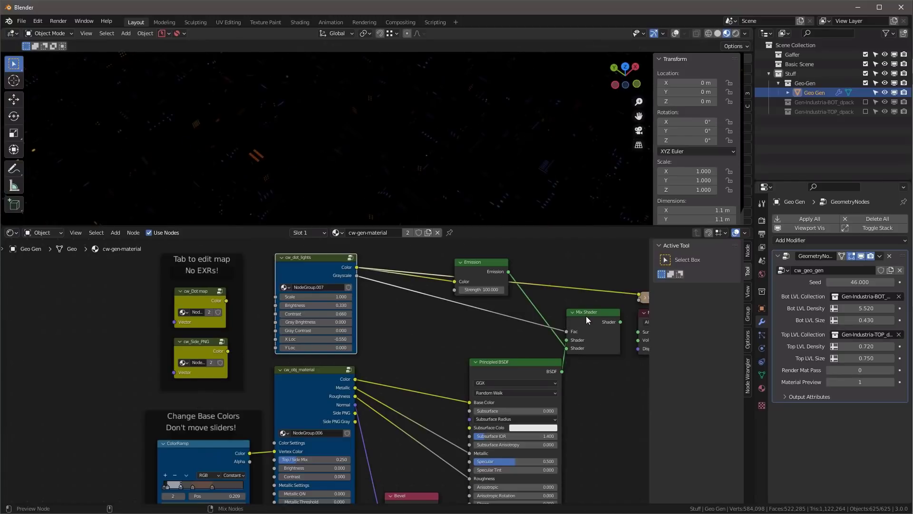
# - Preview cw_obj_material's Color output alone and set Top / Side Mix to 0.000
pyautogui.keyDown('ctrl'); pyautogui.keyDown('shift'); pyautogui.click(586, 316); pyautogui.keyUp('shift'); pyautogui.keyUp('ctrl')
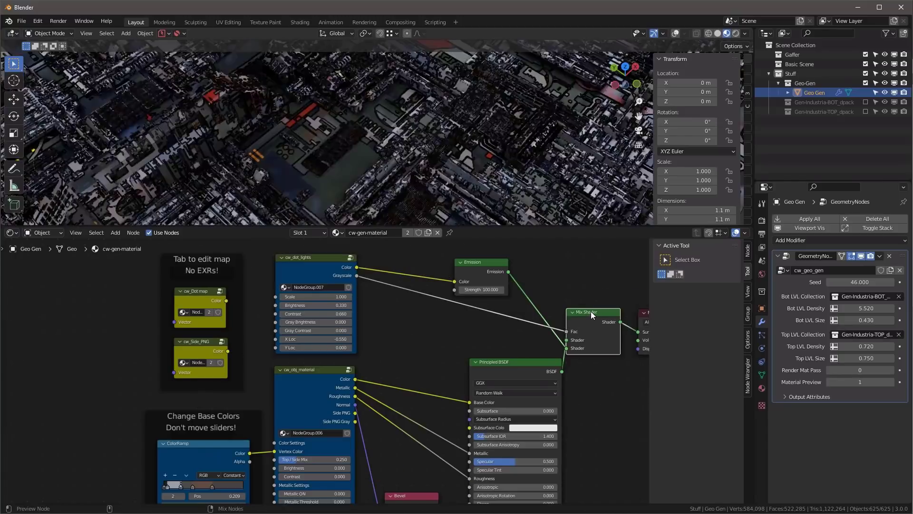
pyautogui.scroll(-5, 413, 312)
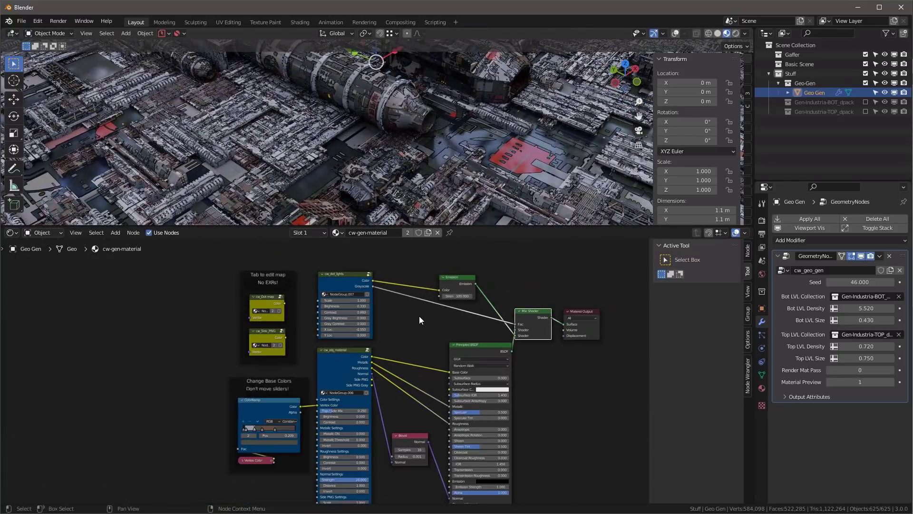
pyautogui.moveTo(419, 318); pyautogui.dragTo(417, 263, button='middle')
pyautogui.scroll(5, 337, 278)
pyautogui.scroll(1, 339, 290)
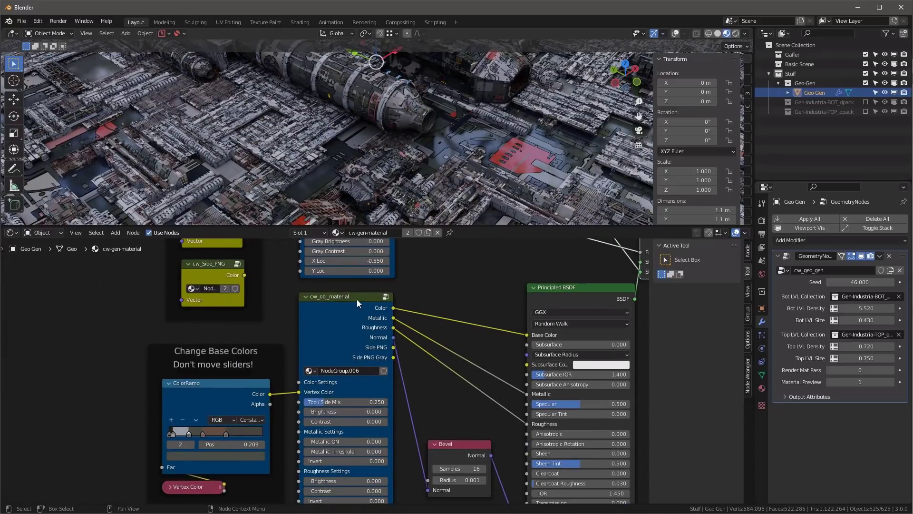
pyautogui.keyDown('ctrl'); pyautogui.keyDown('shift'); pyautogui.click(356, 297); pyautogui.keyUp('shift'); pyautogui.keyUp('ctrl')
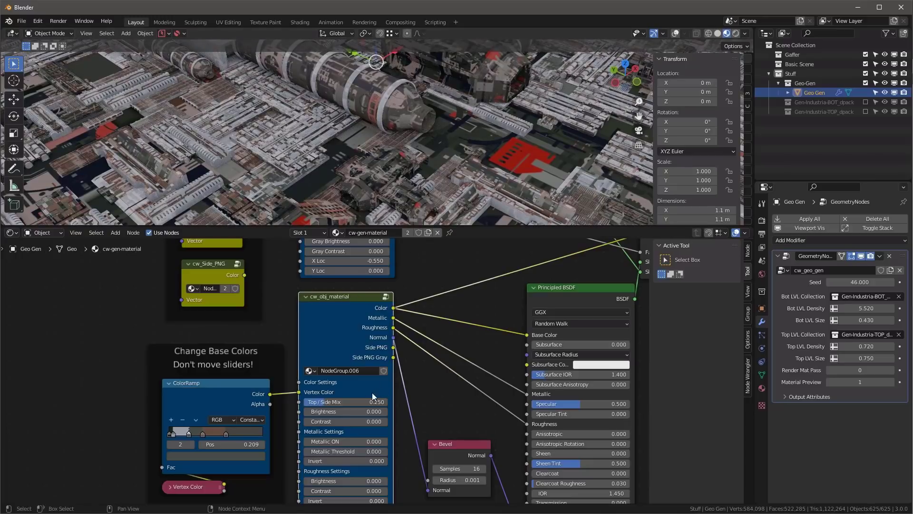
pyautogui.moveTo(325, 405); pyautogui.dragTo(299, 366)
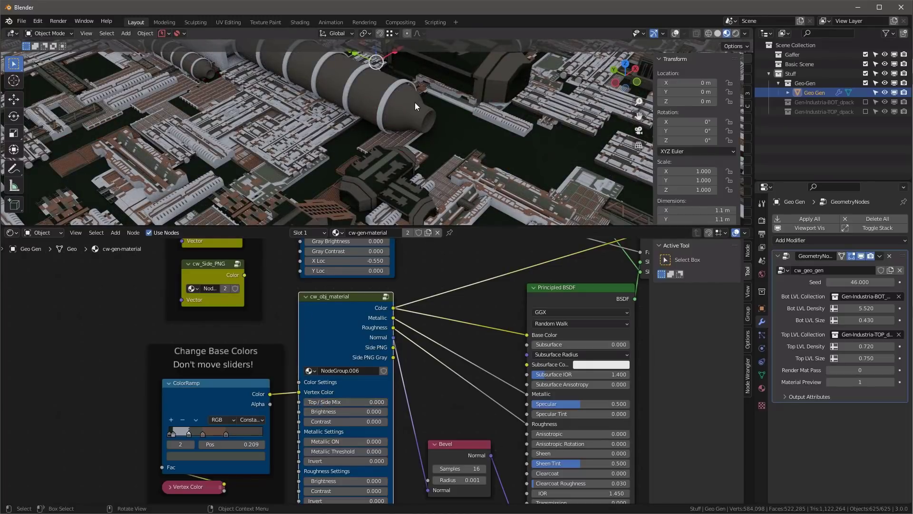
pyautogui.scroll(1, 205, 440)
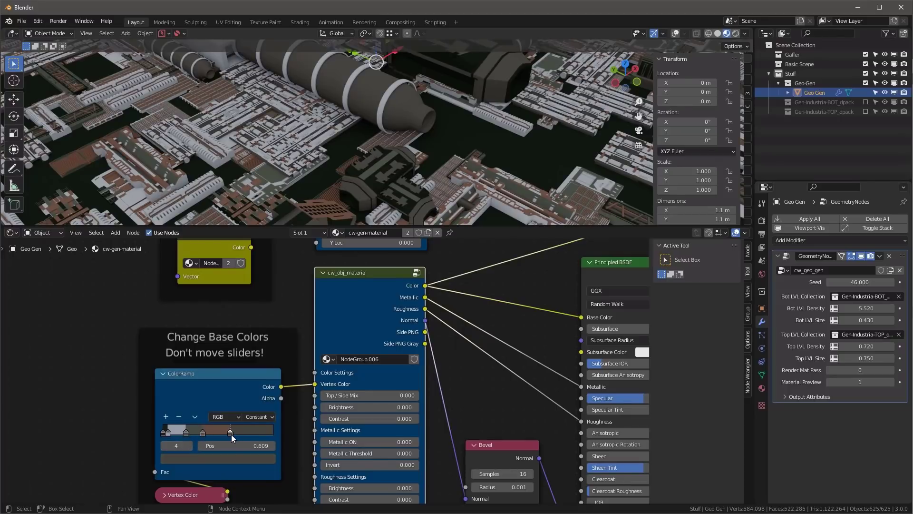
# - Pick a new hue and saturation for a ColorRamp stop feeding cw_obj_material's Vertex Color
pyautogui.click(232, 458)
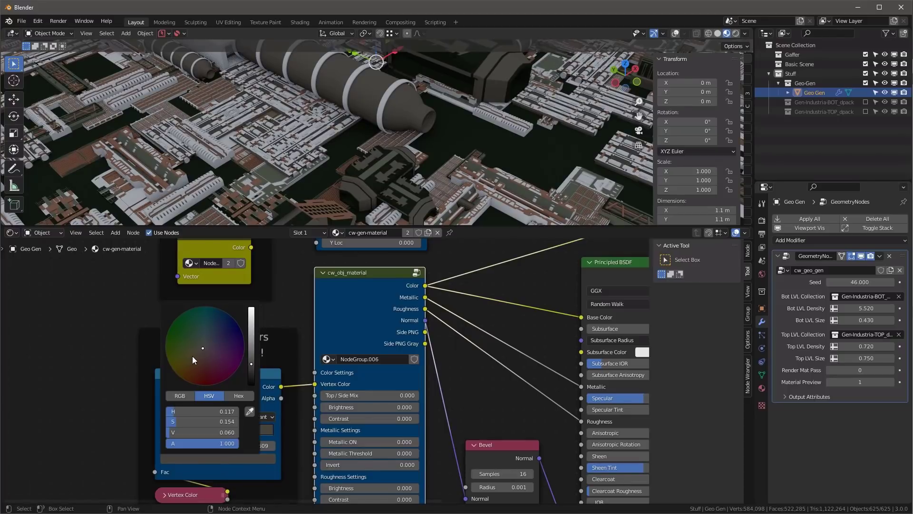
pyautogui.click(192, 343)
pyautogui.moveTo(192, 343)
pyautogui.mouseDown()
pyautogui.moveTo(195, 358)
pyautogui.moveTo(206, 350)
pyautogui.mouseUp()
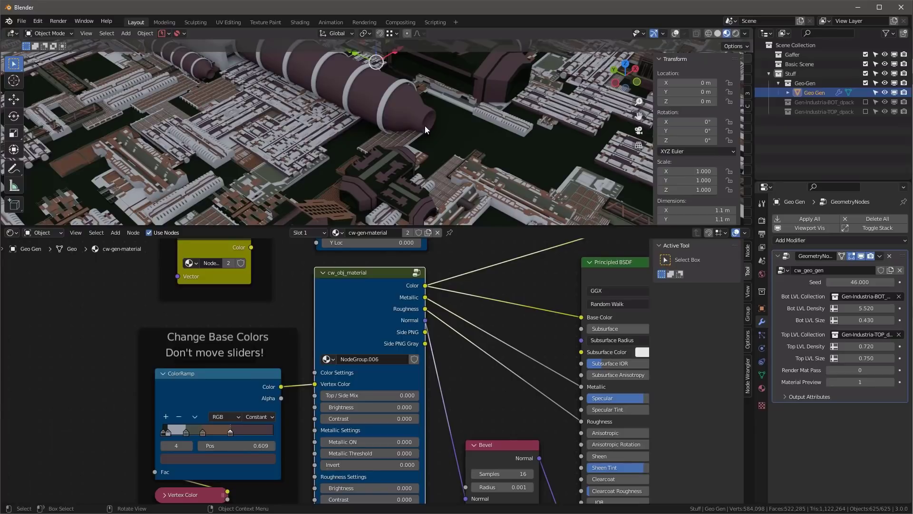
pyautogui.scroll(-2, 424, 127)
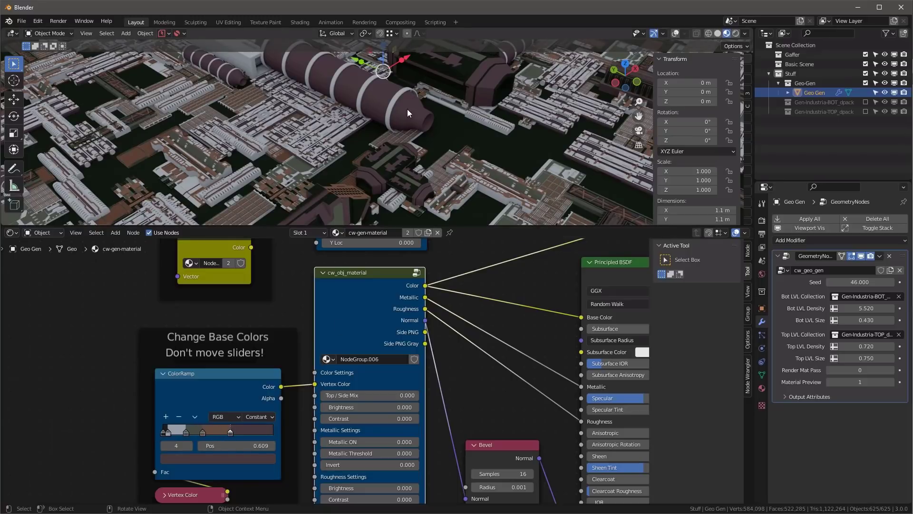
# - Raise Top / Side Mix and orbit to check the textures from low and high angles
pyautogui.moveTo(336, 397); pyautogui.dragTo(419, 395)
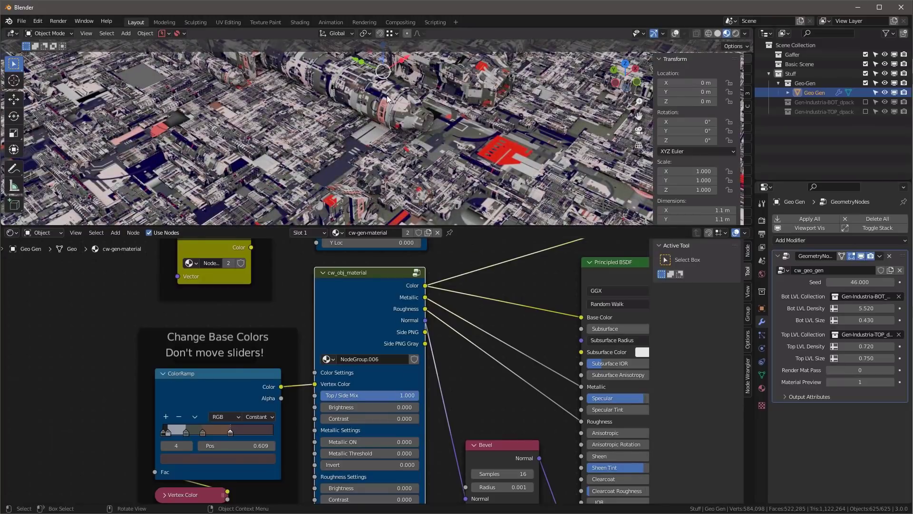
pyautogui.moveTo(333, 171); pyautogui.dragTo(340, 210, button='middle')
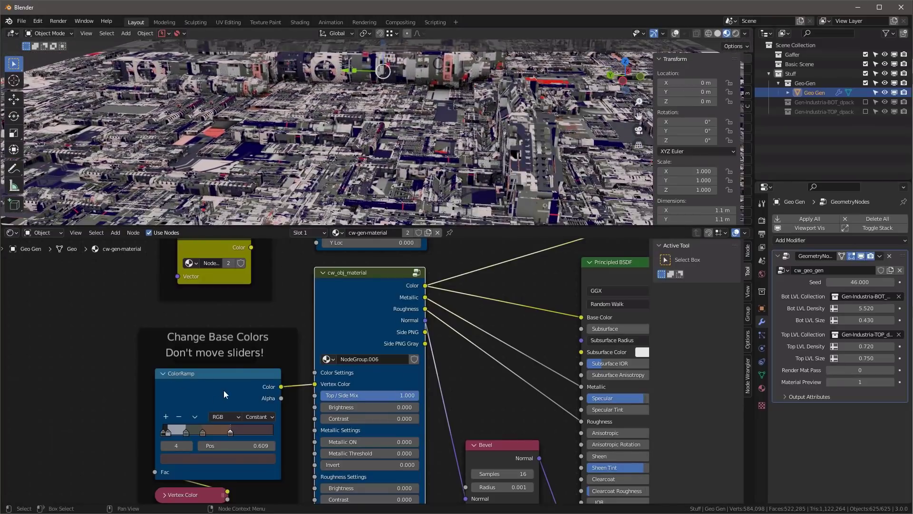
pyautogui.moveTo(412, 126); pyautogui.dragTo(379, 141, button='middle')
pyautogui.moveTo(411, 100); pyautogui.dragTo(427, 122, button='middle')
# - Lower Top / Side Mix to 0.249 and show cw-01-dots.png in the Image Editor
pyautogui.moveTo(417, 395); pyautogui.dragTo(345, 395)
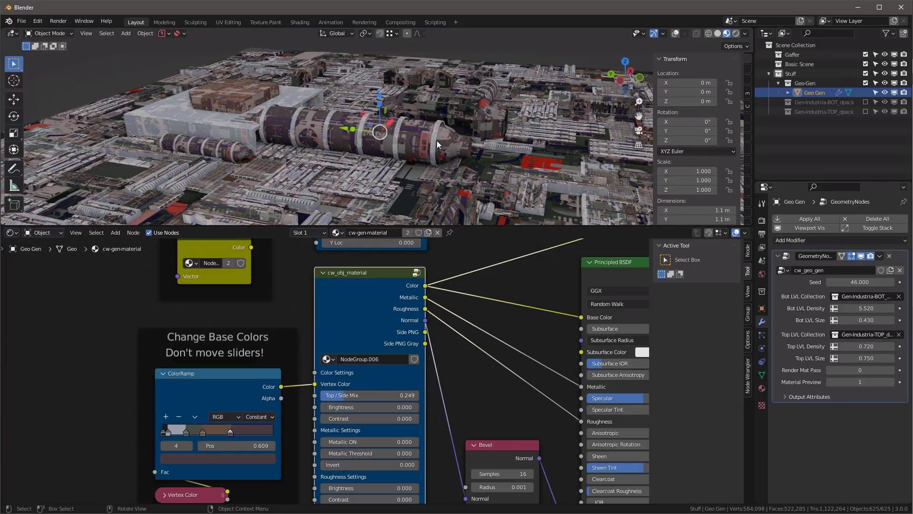
pyautogui.moveTo(437, 141)
pyautogui.mouseDown(button='middle')
pyautogui.moveTo(378, 152)
pyautogui.moveTo(318, 124)
pyautogui.moveTo(447, 130)
pyautogui.mouseUp(button='middle')
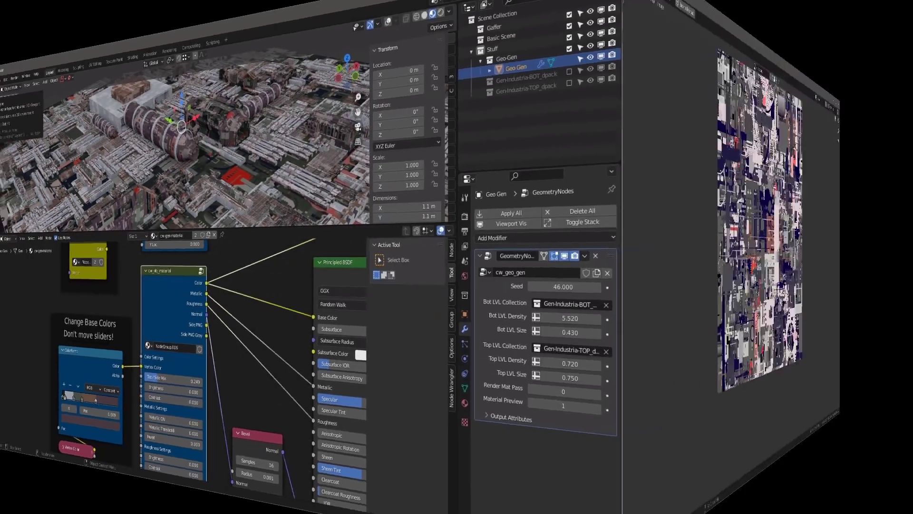
pyautogui.scroll(-1, 444, 209)
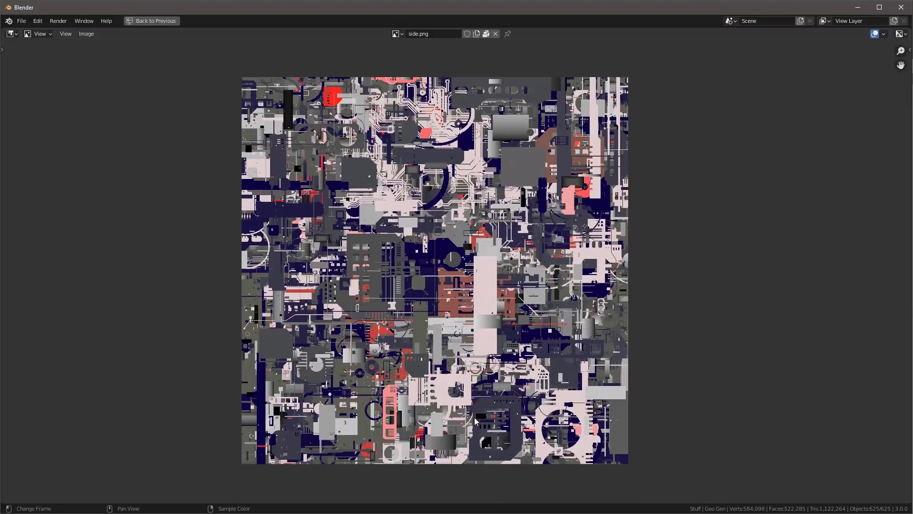
pyautogui.click(397, 34)
pyautogui.click(415, 59)
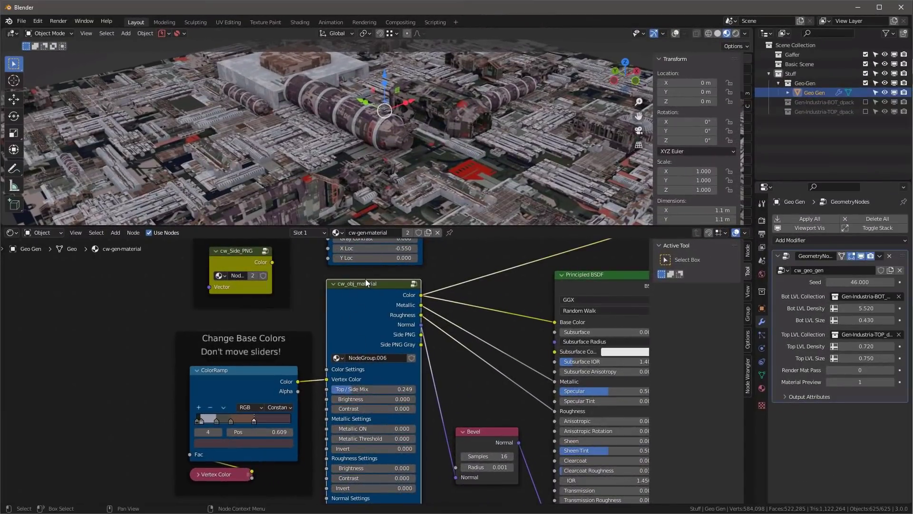
# - Preview the Metallic output and set Metallic ON to 1 with Metallic Threshold 0.530
pyautogui.keyDown('ctrl'); pyautogui.keyDown('shift'); pyautogui.click(367, 284); pyautogui.keyUp('shift'); pyautogui.keyUp('ctrl')
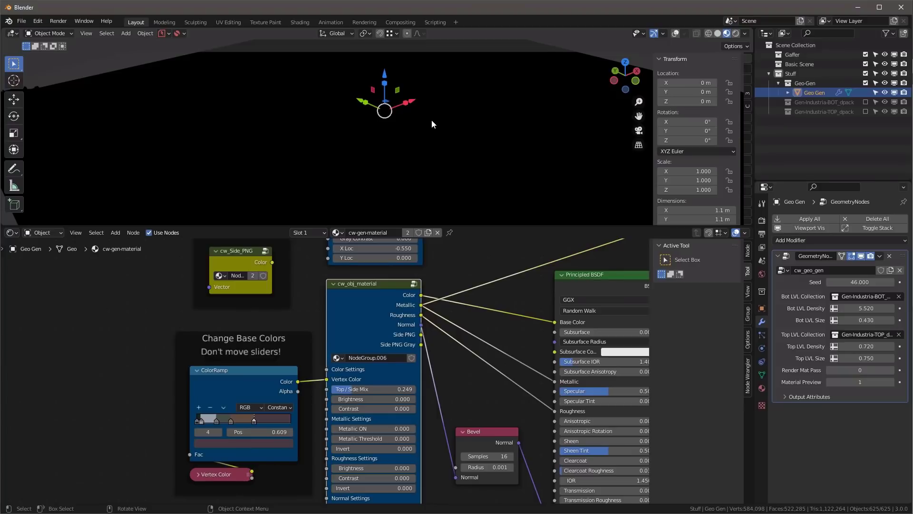
pyautogui.moveTo(485, 326); pyautogui.dragTo(473, 318, button='middle')
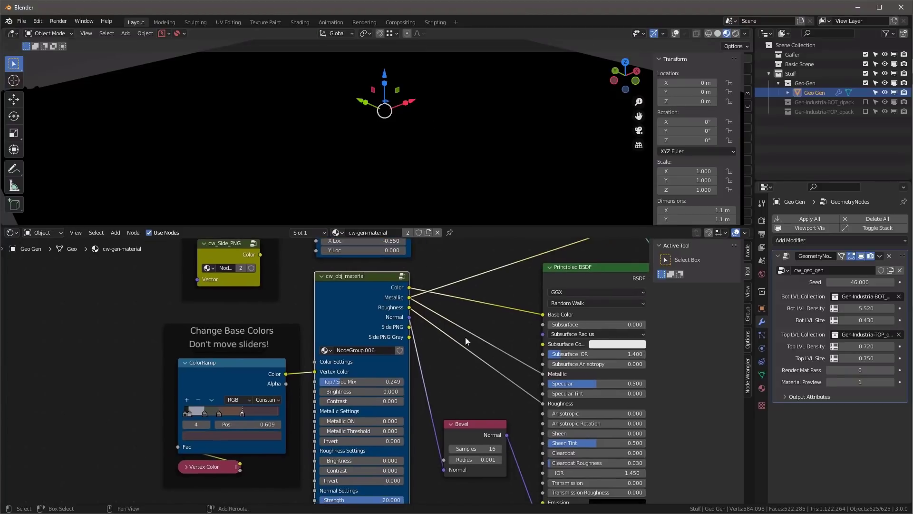
pyautogui.click(342, 420)
pyautogui.write('1')
pyautogui.press('Return')
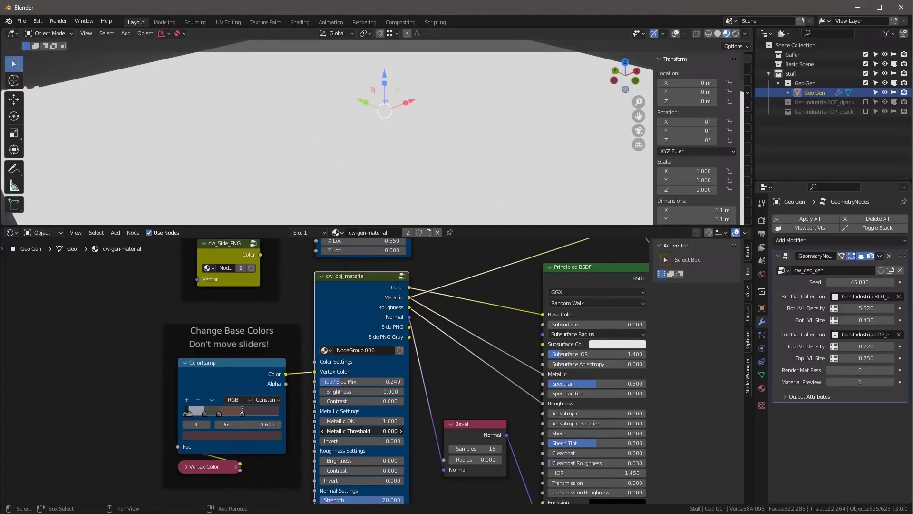
pyautogui.moveTo(361, 431); pyautogui.dragTo(410, 431)
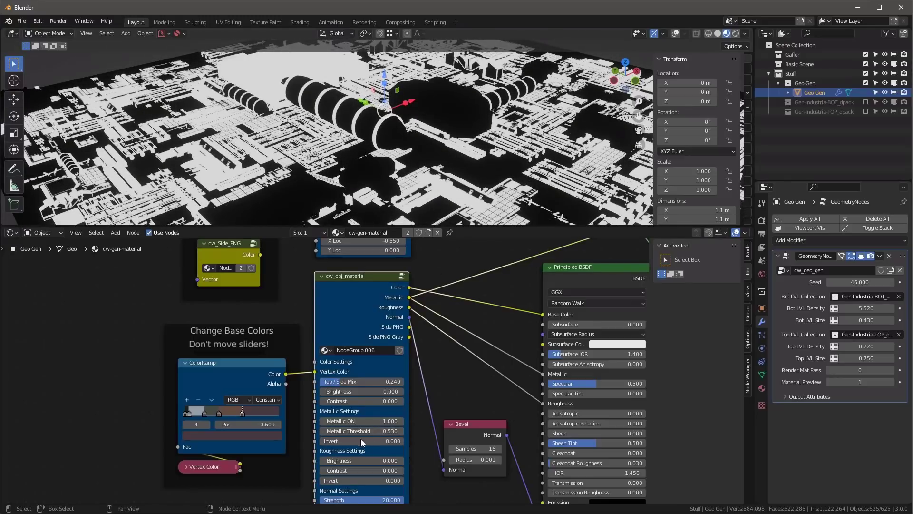
pyautogui.moveTo(356, 443)
pyautogui.mouseDown()
pyautogui.moveTo(421, 442)
pyautogui.moveTo(355, 442)
pyautogui.mouseUp()
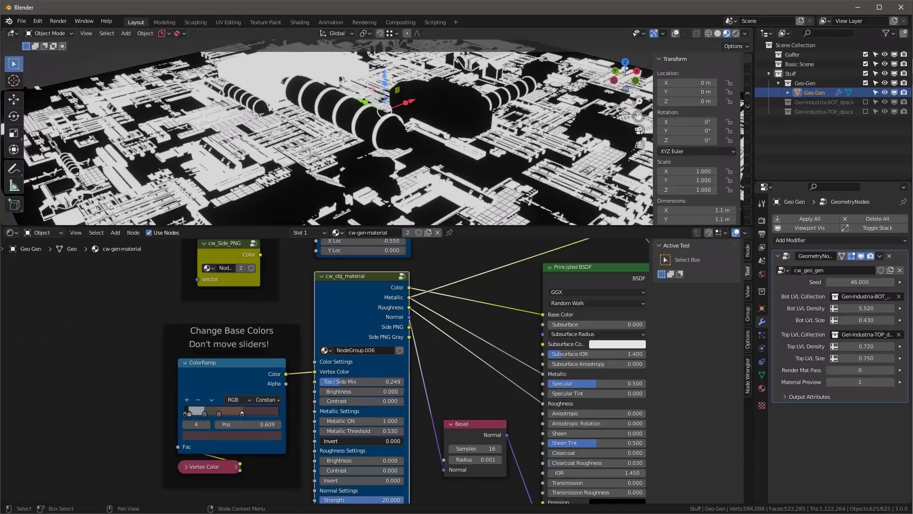
# - Preview Roughness, set its Brightness to 0.060, then preview the full mixed material again
pyautogui.keyDown('ctrl'); pyautogui.keyDown('shift'); pyautogui.click(364, 275); pyautogui.keyUp('shift'); pyautogui.keyUp('ctrl')
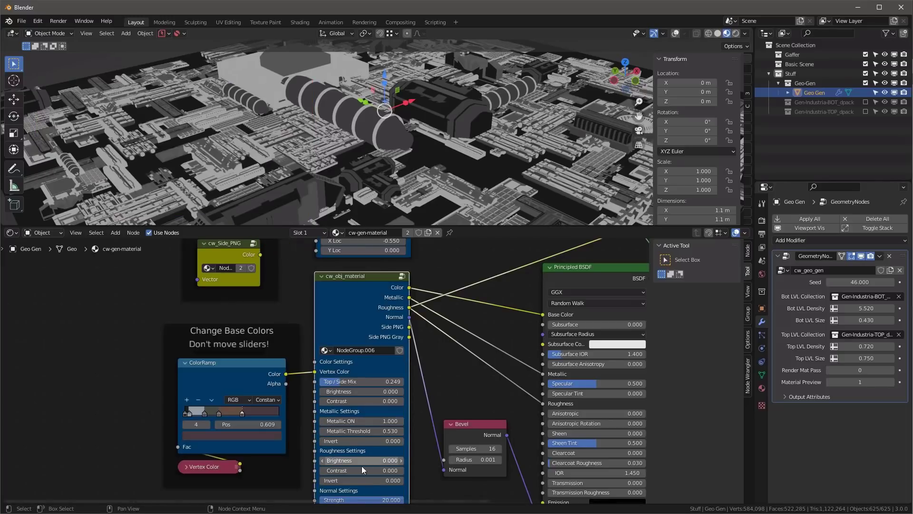
pyautogui.keyDown('shift'); pyautogui.moveTo(355, 461); pyautogui.dragTo(378, 461); pyautogui.keyUp('shift')
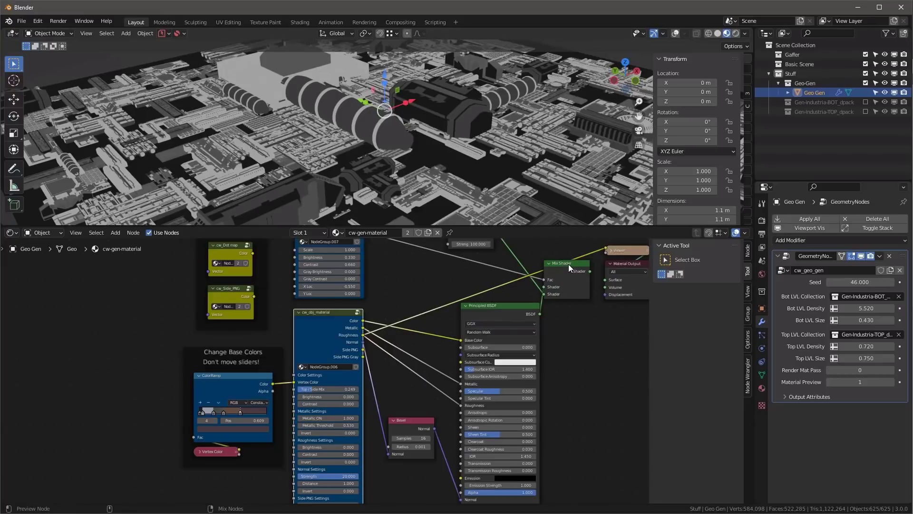
pyautogui.keyDown('ctrl'); pyautogui.keyDown('shift'); pyautogui.click(569, 263); pyautogui.keyUp('shift'); pyautogui.keyUp('ctrl')
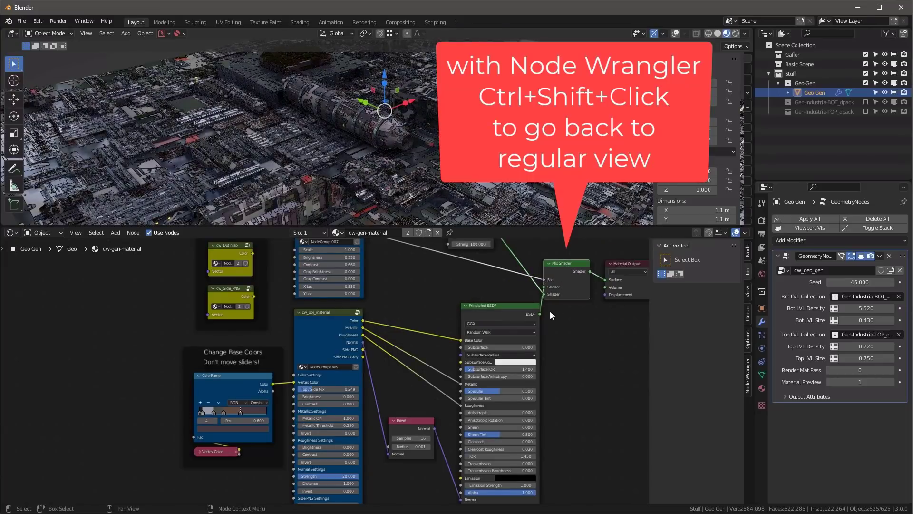
# - Lower cw_obj_material's Metallic Threshold to 0.330
pyautogui.scroll(2, 304, 428)
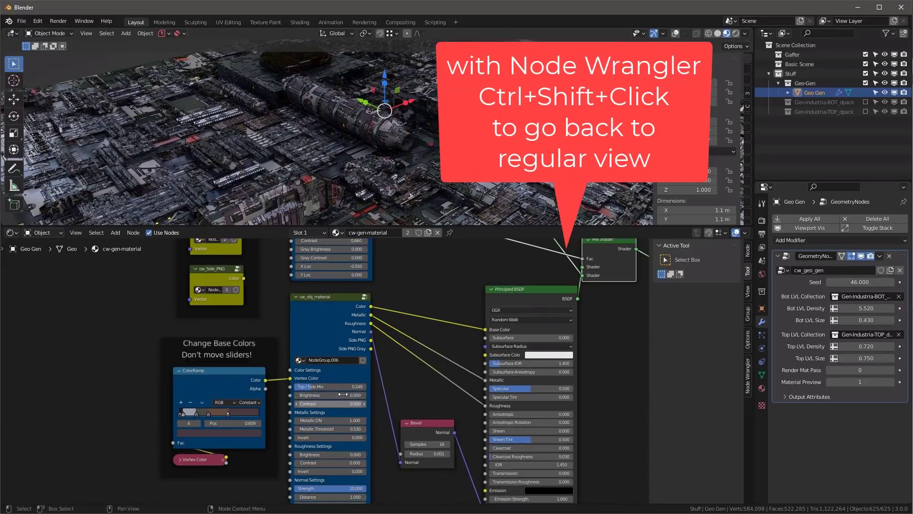
pyautogui.scroll(1, 287, 398)
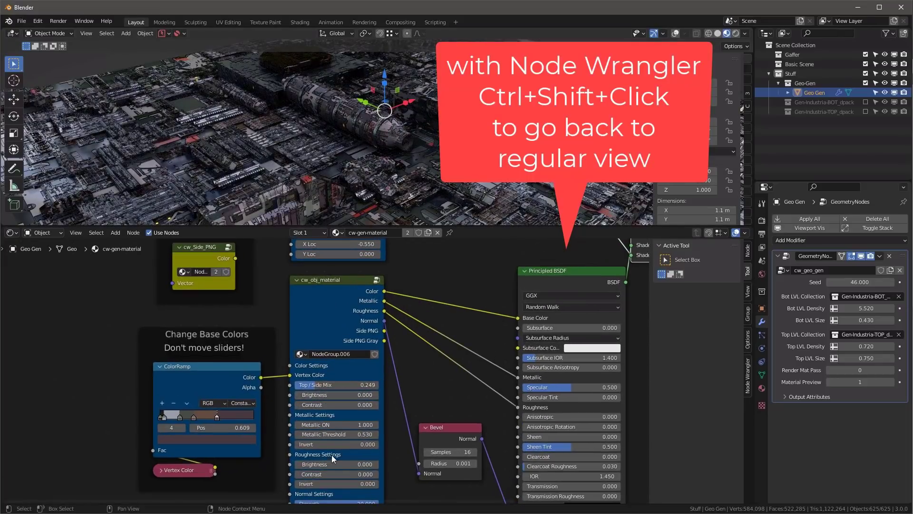
pyautogui.moveTo(350, 434)
pyautogui.mouseDown()
pyautogui.moveTo(309, 434)
pyautogui.moveTo(361, 435)
pyautogui.moveTo(323, 434)
pyautogui.mouseUp()
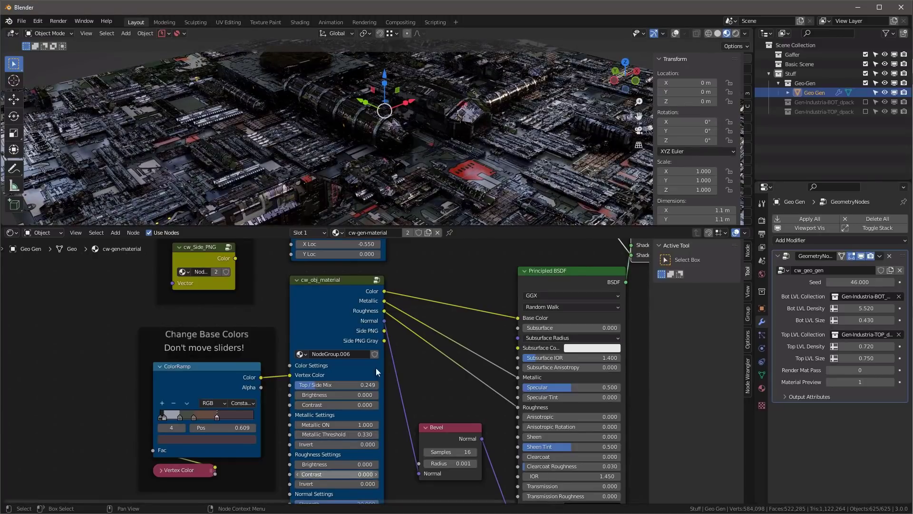
pyautogui.scroll(3, 373, 138)
pyautogui.scroll(4, 373, 135)
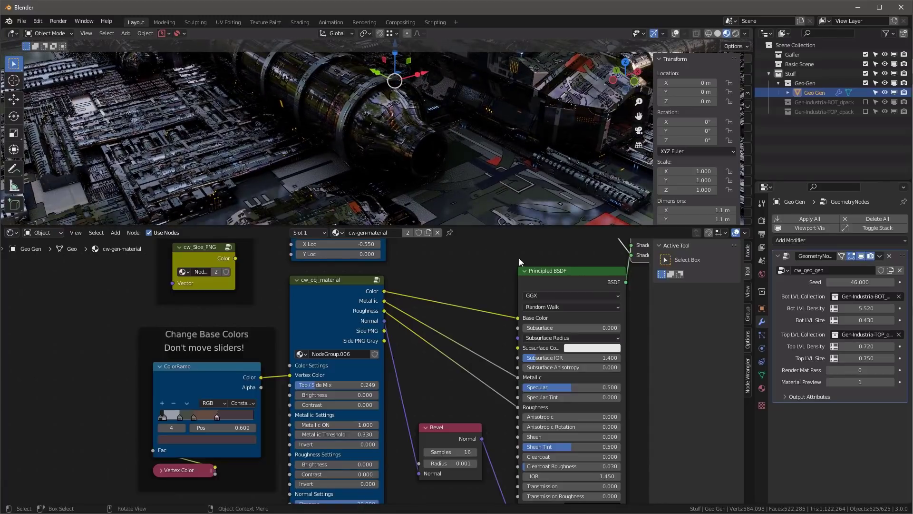
# - Set the roughness Brightness to 0.190 and orbit lower along the ship to check it
pyautogui.moveTo(326, 464); pyautogui.dragTo(334, 464)
pyautogui.moveTo(336, 464); pyautogui.dragTo(327, 464)
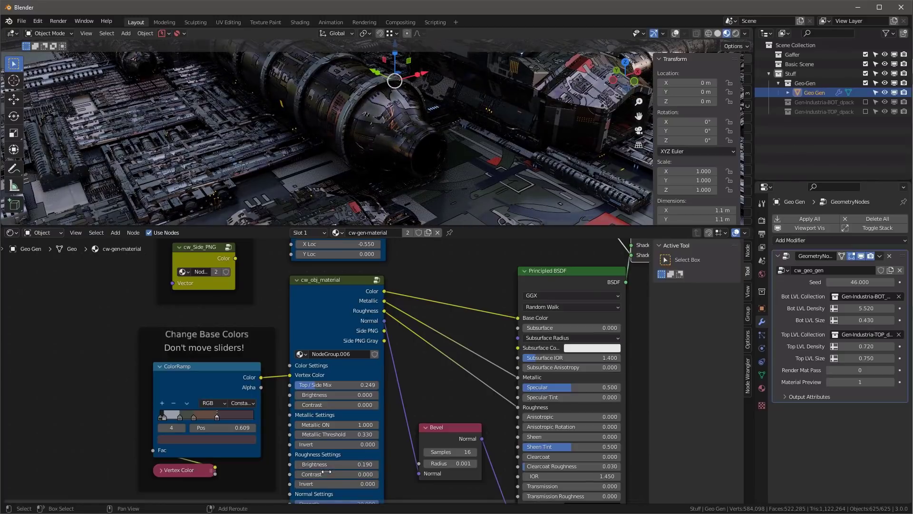
pyautogui.scroll(-3, 384, 122)
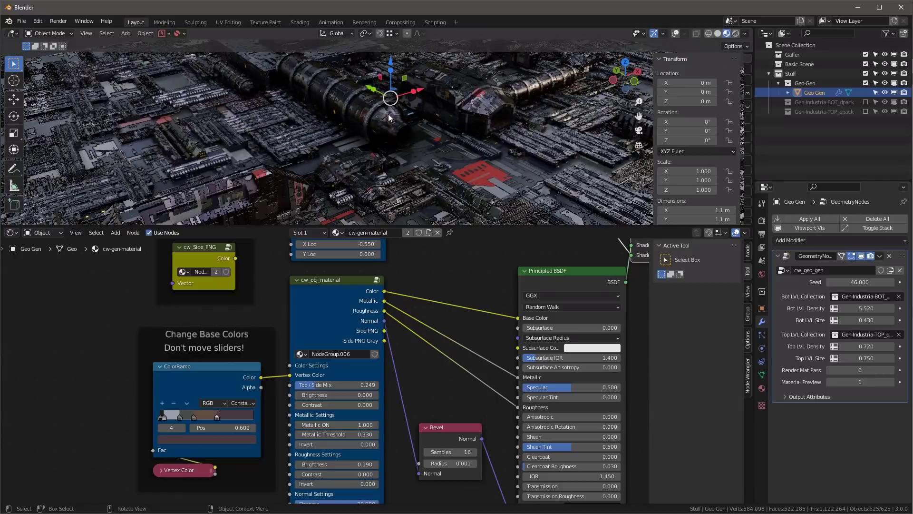
pyautogui.keyDown('shift'); pyautogui.scroll(-5, 399, 381); pyautogui.keyUp('shift')
pyautogui.keyDown('shift'); pyautogui.scroll(-1, 411, 403); pyautogui.keyUp('shift')
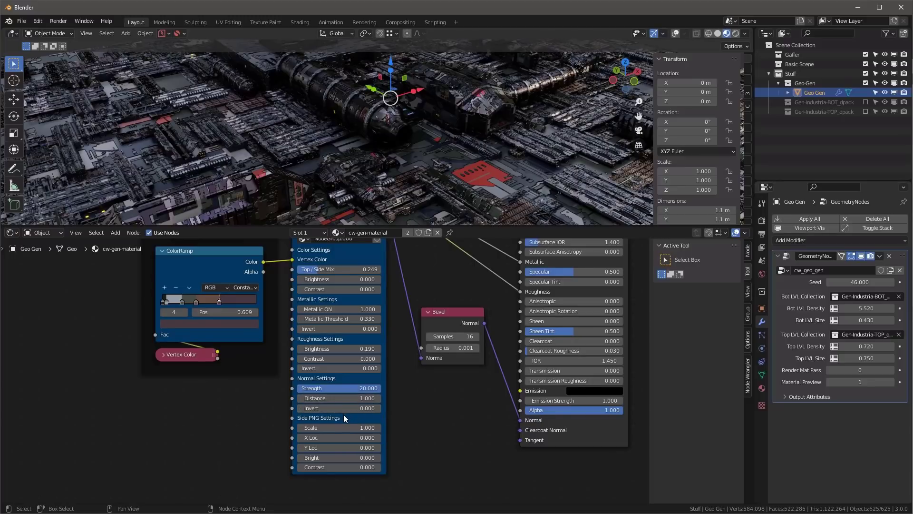
pyautogui.moveTo(430, 157); pyautogui.dragTo(435, 128, button='middle')
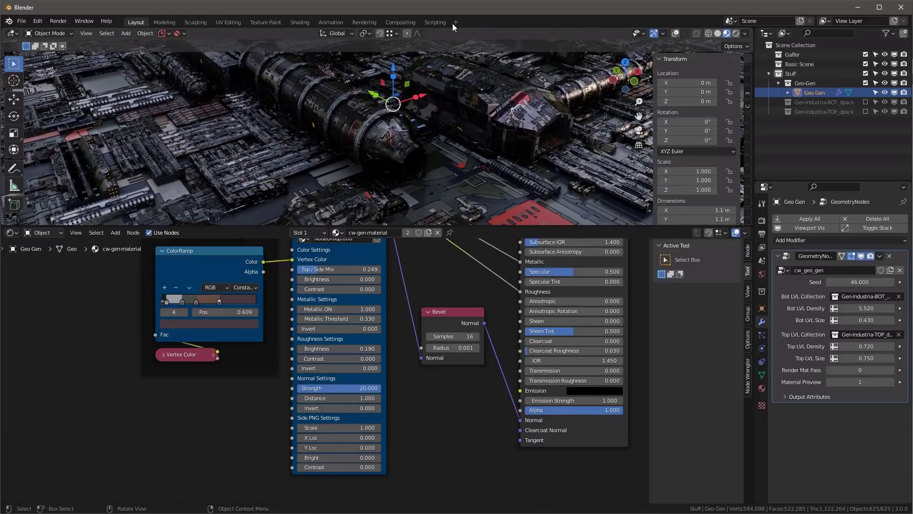
# - Switch to Rendered shading and shrink the Side PNG Scale to 0.820
pyautogui.hotkey('shift', 'z')
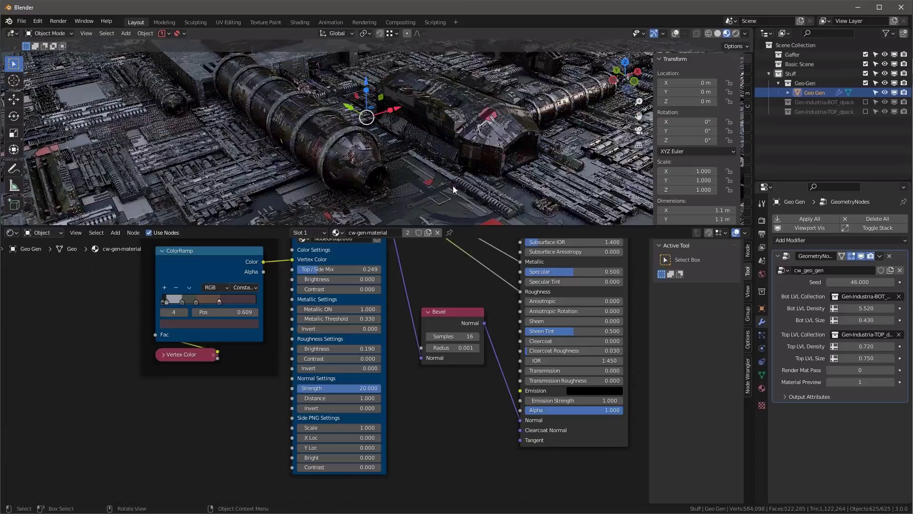
pyautogui.scroll(1, 405, 463)
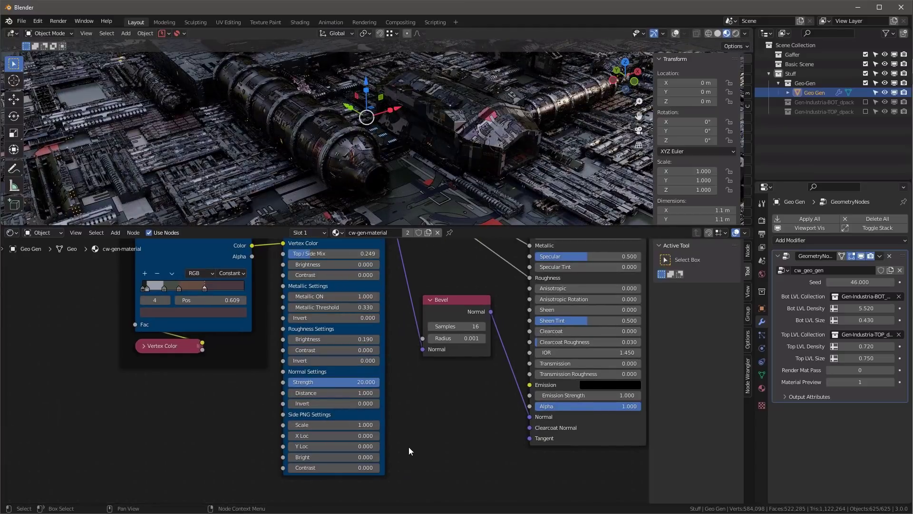
pyautogui.moveTo(409, 447); pyautogui.dragTo(432, 458, button='middle')
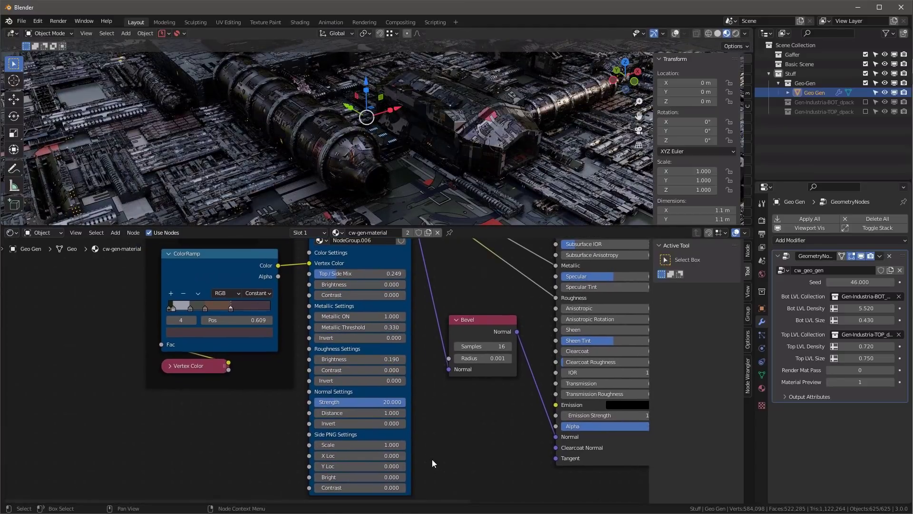
pyautogui.scroll(1, 432, 458)
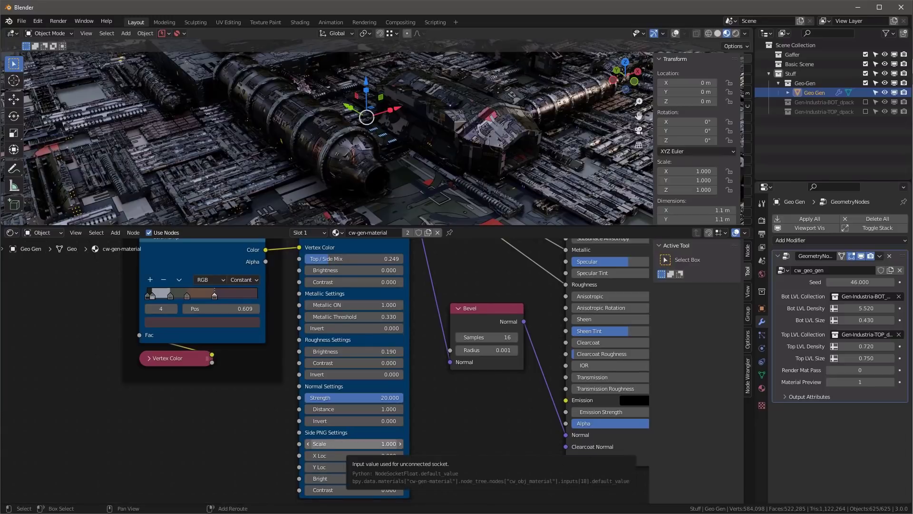
pyautogui.moveTo(361, 443); pyautogui.dragTo(341, 455)
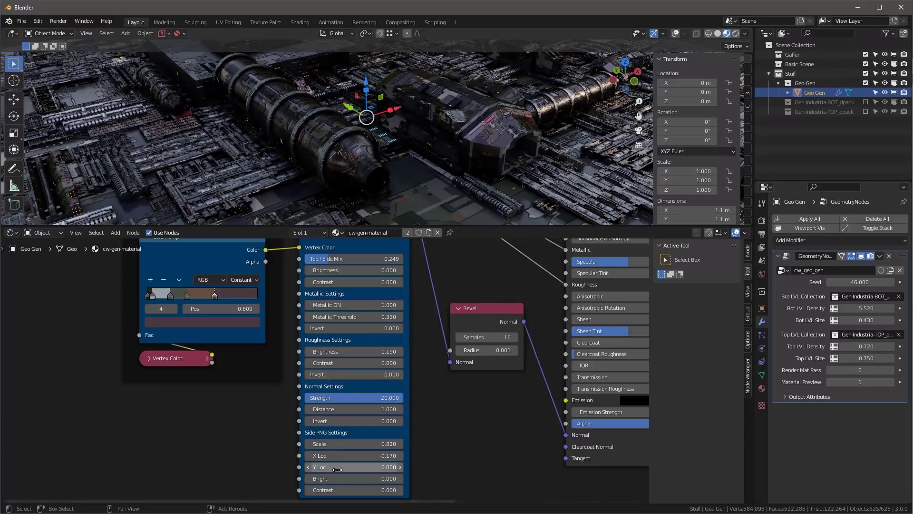
# - Set the Side PNG X Loc to -0.170 and Y Loc to 0.250, then enlarge the 3D view
pyautogui.click(338, 467)
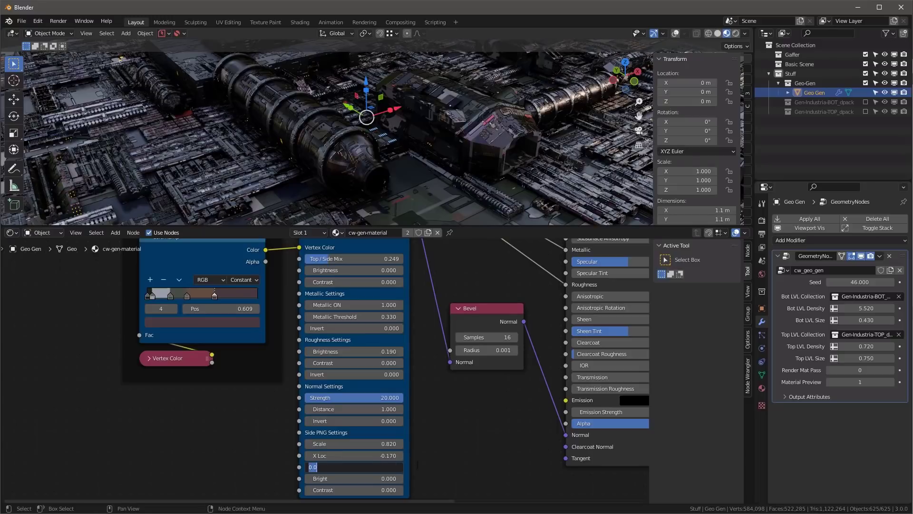
pyautogui.click(408, 465)
pyautogui.moveTo(328, 467)
pyautogui.mouseDown()
pyautogui.moveTo(347, 466)
pyautogui.moveTo(328, 467)
pyautogui.mouseUp()
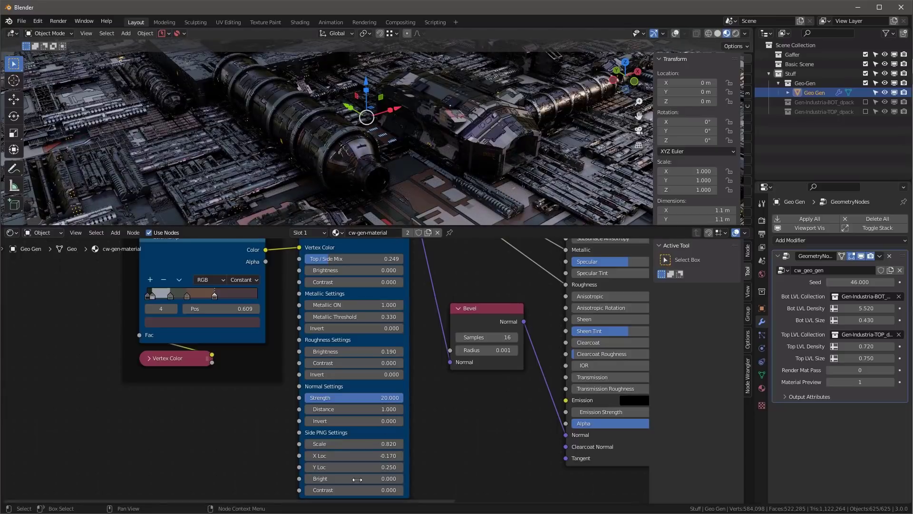
pyautogui.scroll(-3, 429, 438)
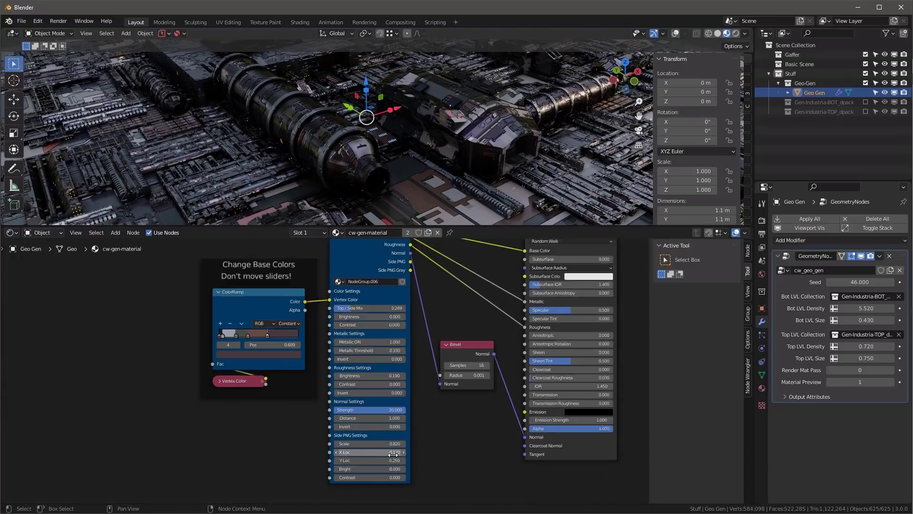
pyautogui.moveTo(401, 227); pyautogui.dragTo(395, 394)
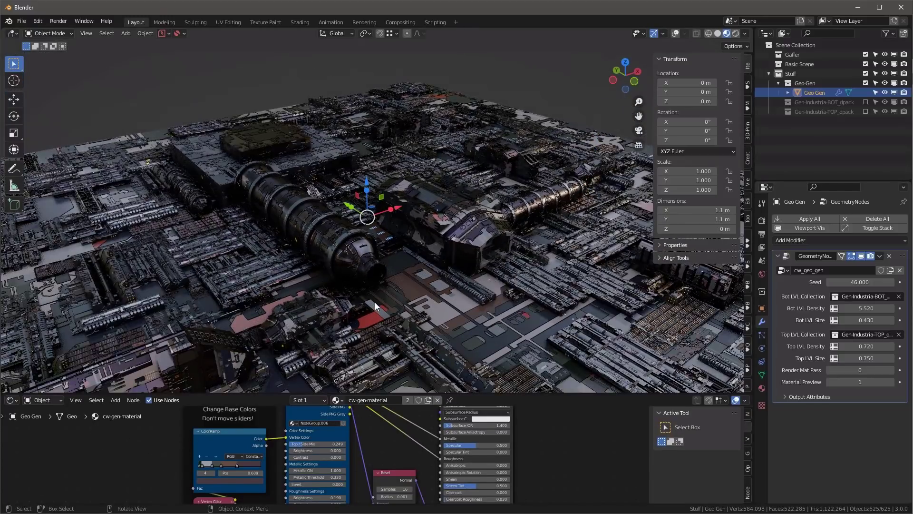
# - Add a camera and align it to the current view
pyautogui.hotkey('shift', 'a')
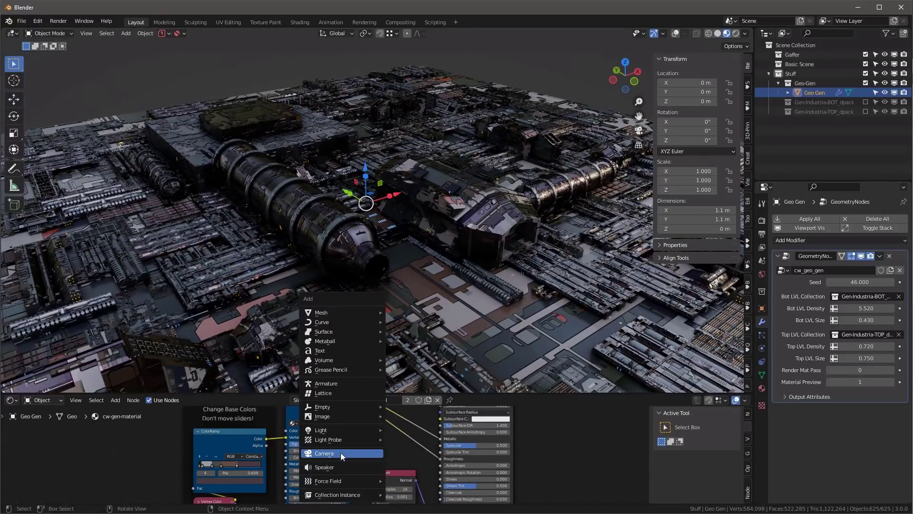
pyautogui.click(340, 452)
pyautogui.press('ctrl+alt+KP_0')
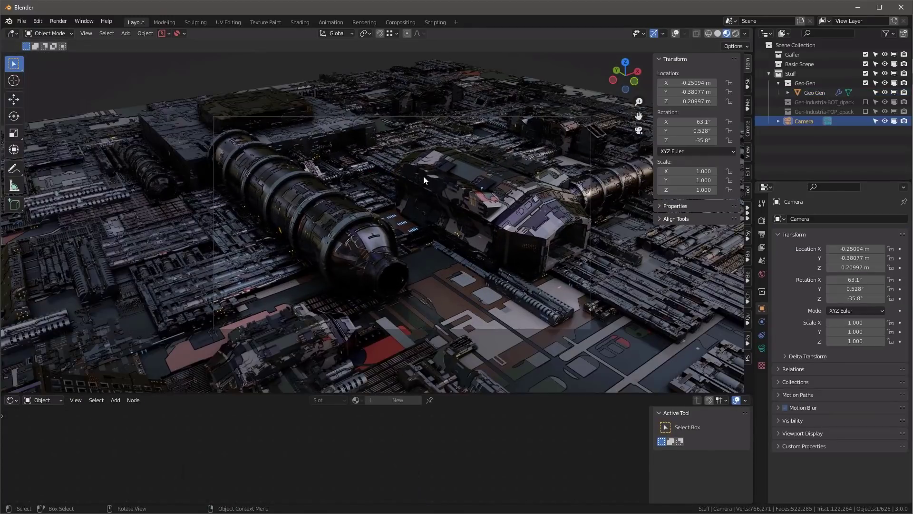
pyautogui.scroll(1, 429, 185)
pyautogui.keyDown('shift'); pyautogui.moveTo(412, 218); pyautogui.dragTo(395, 209, button='middle'); pyautogui.keyUp('shift')
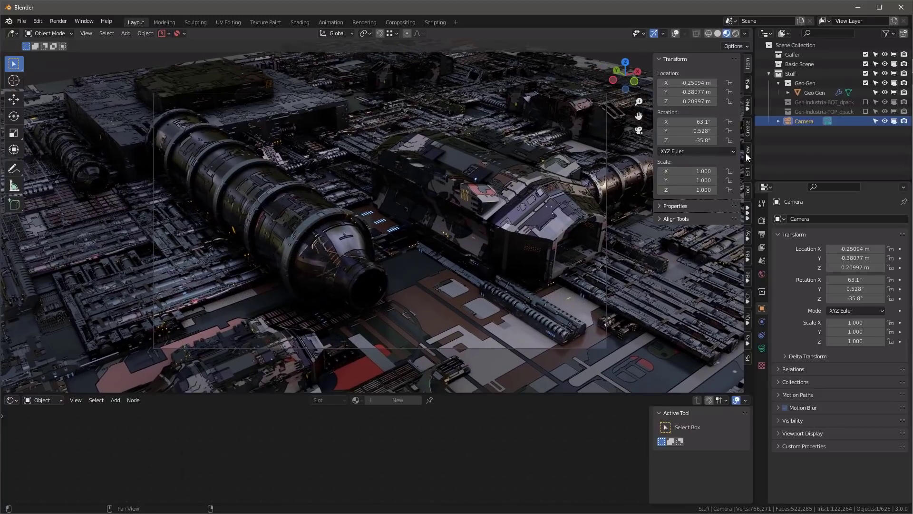
# - Lock the camera to the view, frame the ship, and lower Top / Side Mix to 0.132 in Rendered view
pyautogui.click(746, 153)
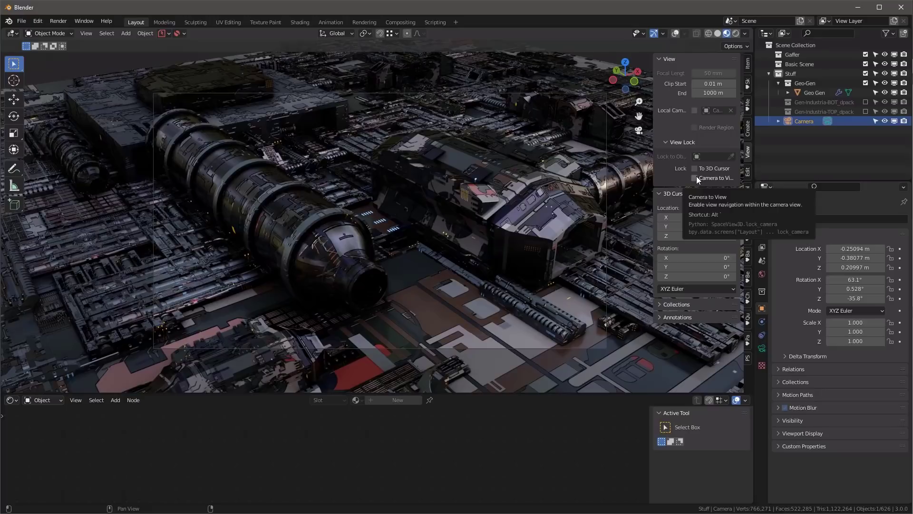
pyautogui.click(696, 178)
pyautogui.click(360, 258)
pyautogui.moveTo(360, 256)
pyautogui.mouseDown(button='middle')
pyautogui.moveTo(366, 247)
pyautogui.moveTo(359, 260)
pyautogui.moveTo(369, 264)
pyautogui.mouseUp(button='middle')
pyautogui.scroll(3, 316, 456)
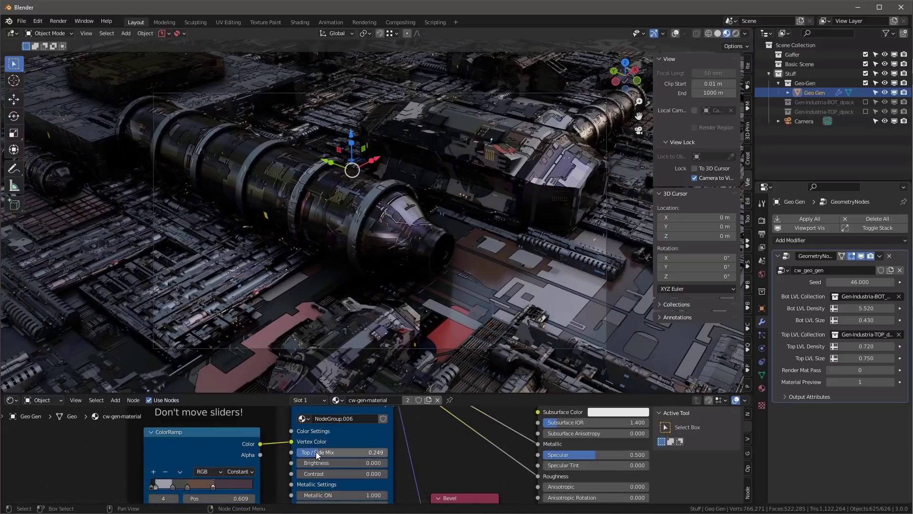
pyautogui.moveTo(318, 452); pyautogui.dragTo(307, 452)
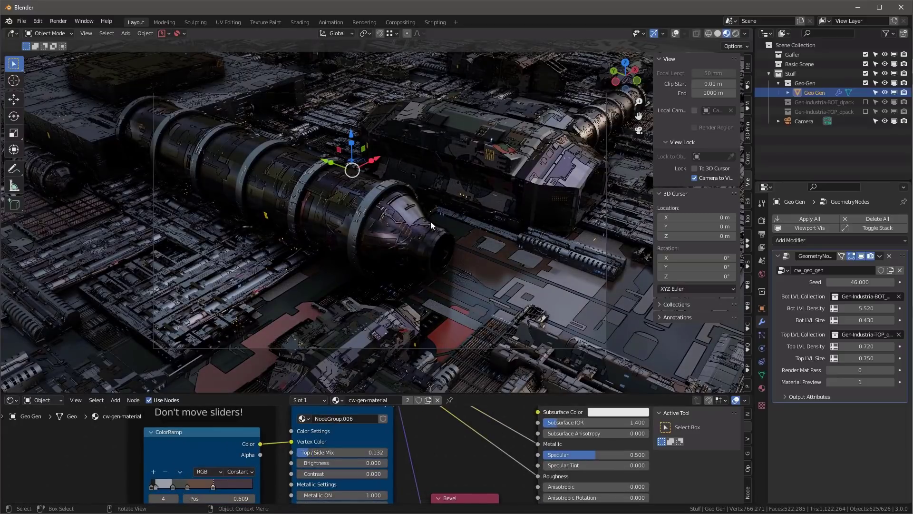
pyautogui.press('z')
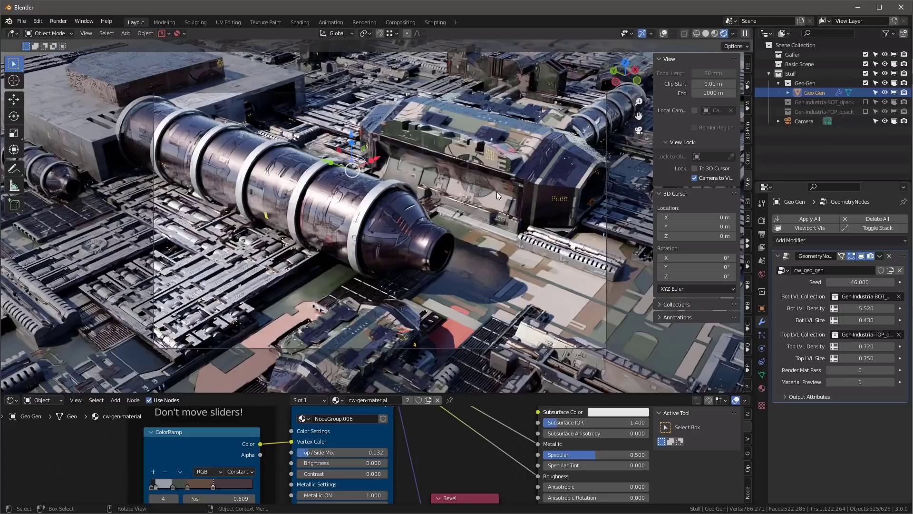
# - Set the Nishita sky's Sun Elevation to 25° and Sun Rotation to 67.7°
pyautogui.click(762, 274)
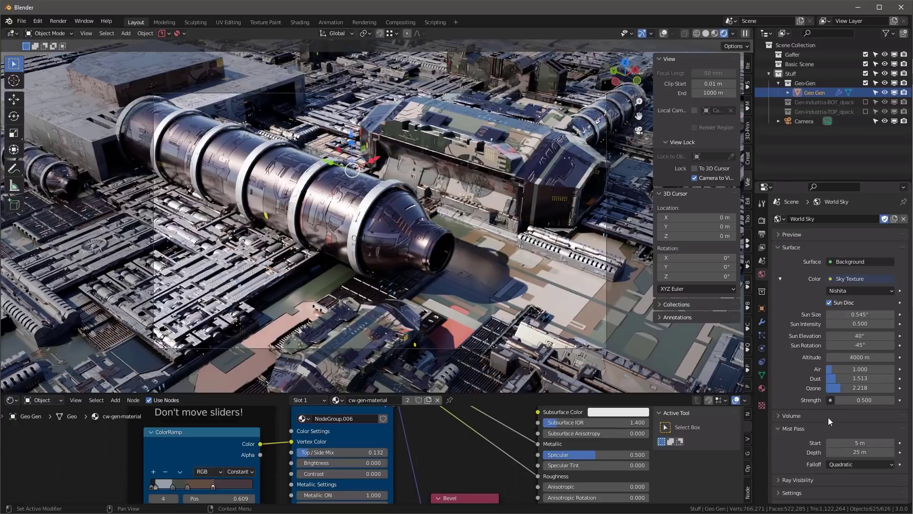
pyautogui.click(864, 335)
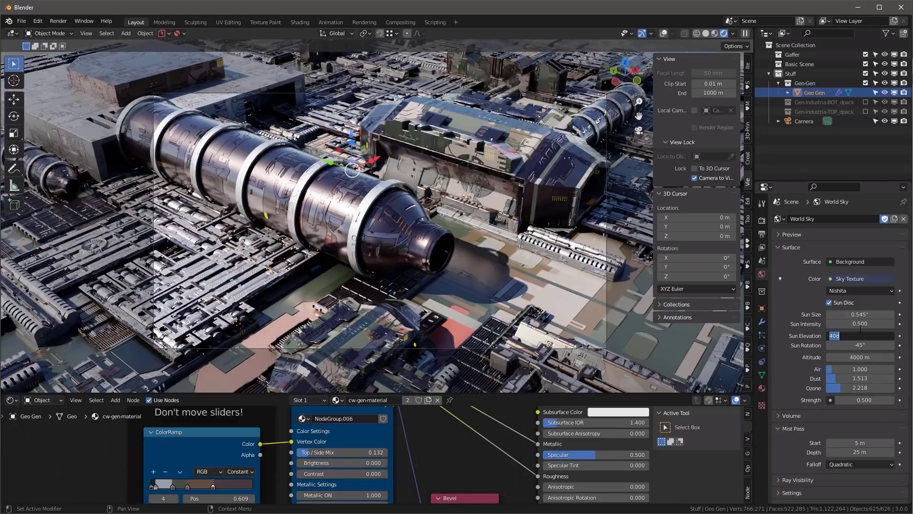
pyautogui.press('Return')
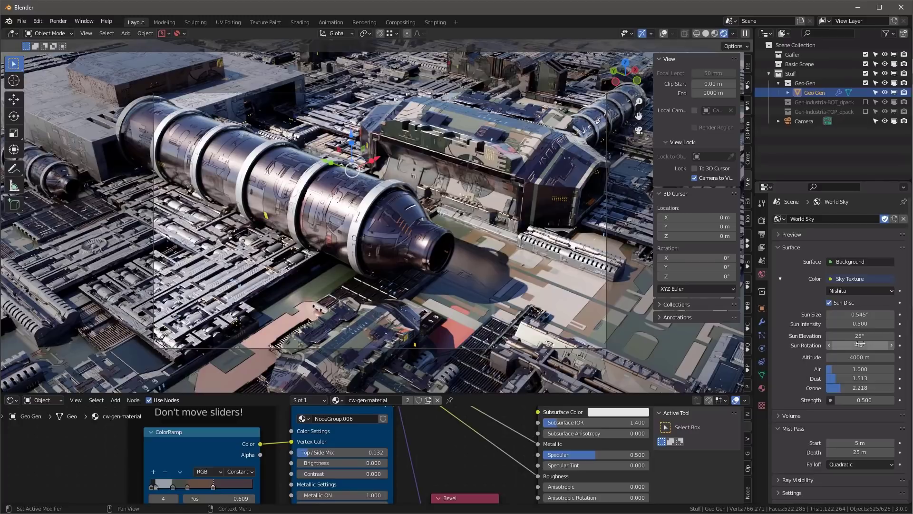
pyautogui.moveTo(860, 345)
pyautogui.mouseDown()
pyautogui.moveTo(843, 345)
pyautogui.moveTo(877, 344)
pyautogui.mouseUp()
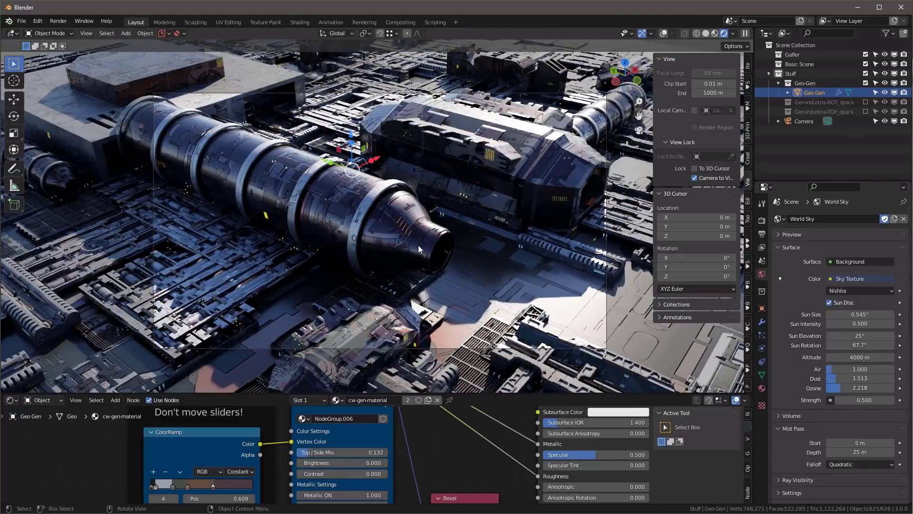